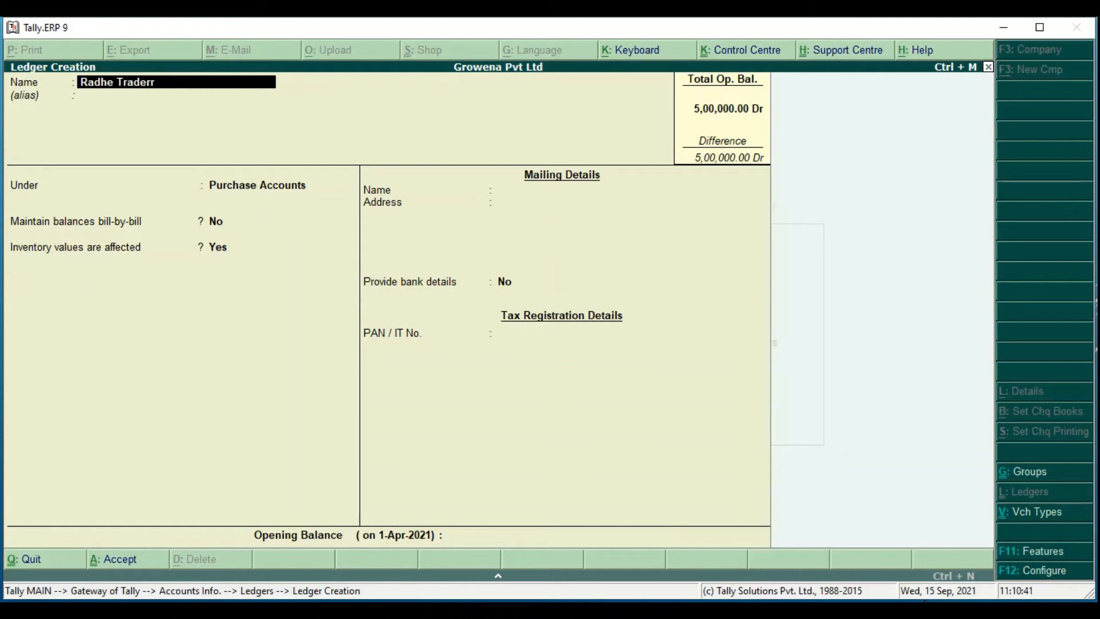
Name the new ledger Radhe Traders A/c and place it under the Sundry Creditors group.
{"action": "key", "text": "BackSpace"}
{"action": "type", "text": "s A/c"}
{"action": "key", "text": "Return"}
{"action": "type", "text": "Sundry"}
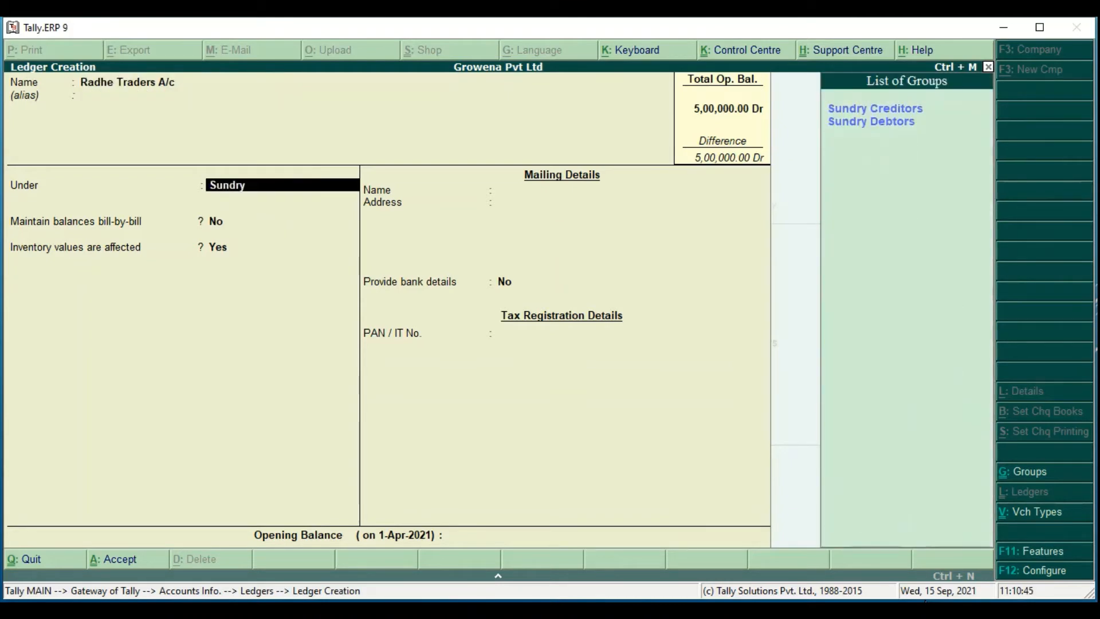
{"action": "type", "text": " Creditor"}
{"action": "key", "text": "Return"}
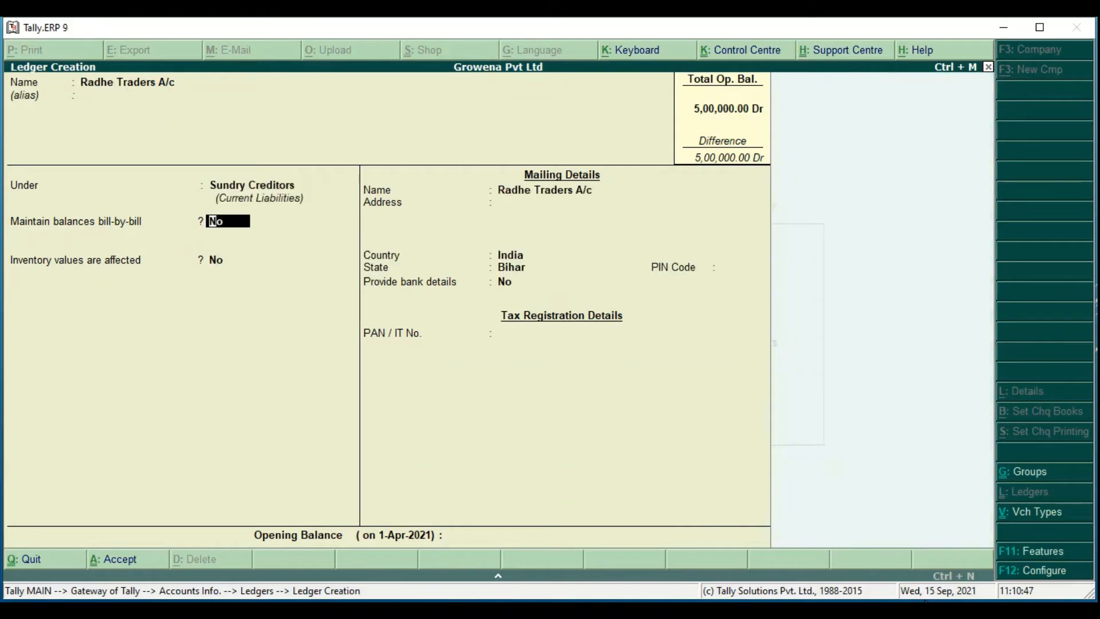
Enable bill-by-bill balances for the Radhe Traders ledger with a default credit period of 10 days, and save it.
{"action": "key", "text": "y"}
{"action": "key", "text": "Return"}
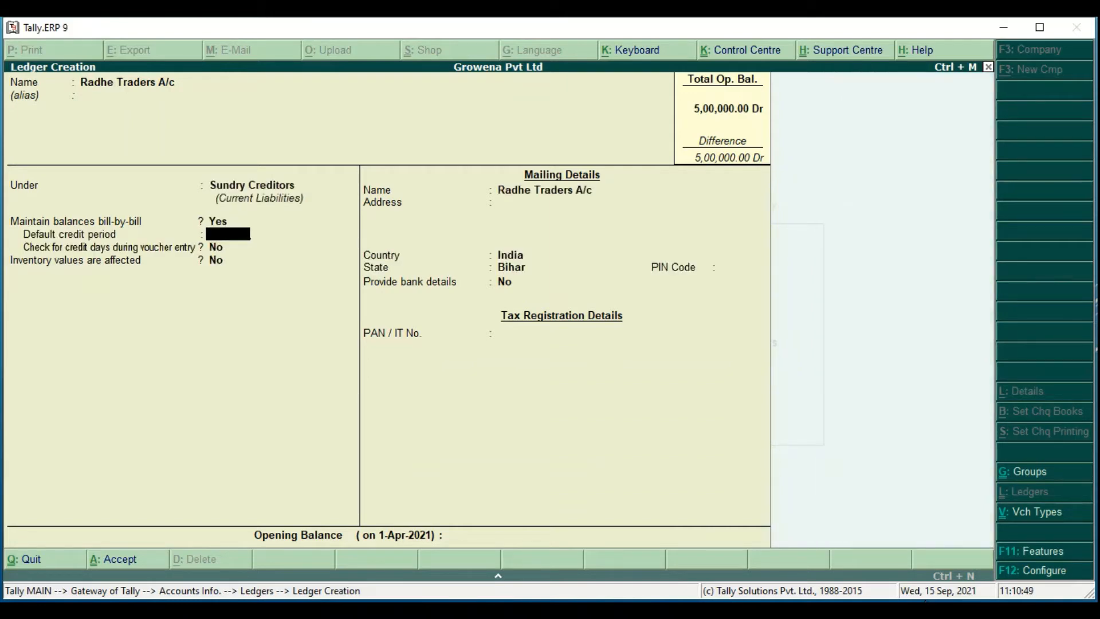
{"action": "type", "text": "10"}
{"action": "key", "text": "Return"}
{"action": "key", "text": "Return"}
{"action": "key", "text": "Return"}
{"action": "key", "text": "Return"}
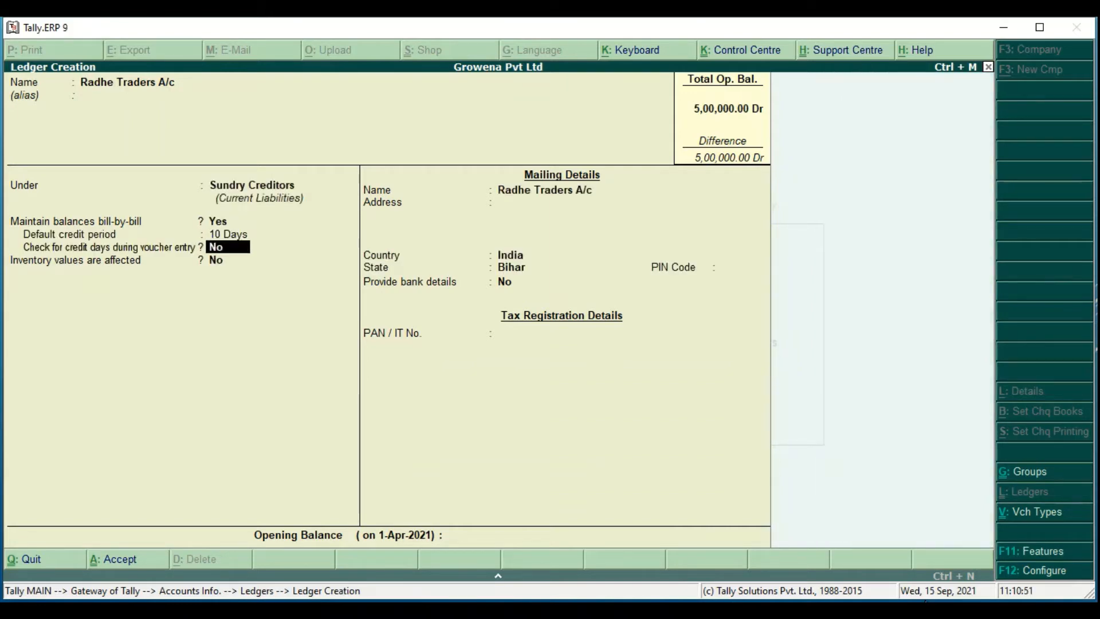
{"action": "key", "text": "Return"}
{"action": "key", "text": "Return"}
{"action": "key", "text": "Return"}
{"action": "key", "text": "Return"}
{"action": "key", "text": "Return"}
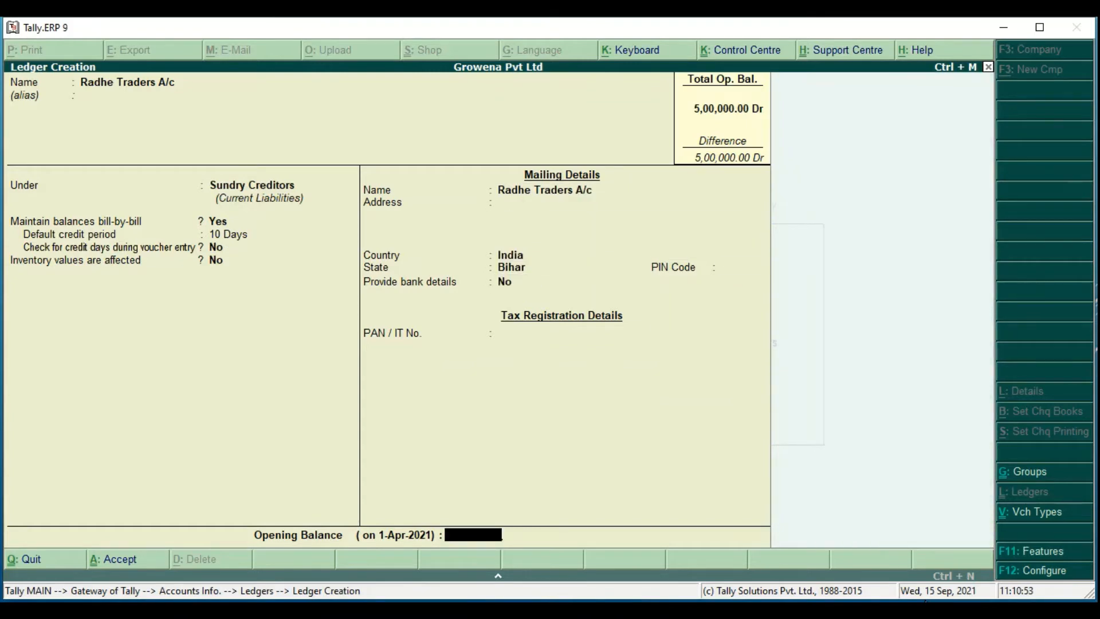
{"action": "key", "text": "Return"}
Create a ledger named Sales A/c under the Sales Accounts group, keeping its remaining default settings.
{"action": "type", "text": "S"}
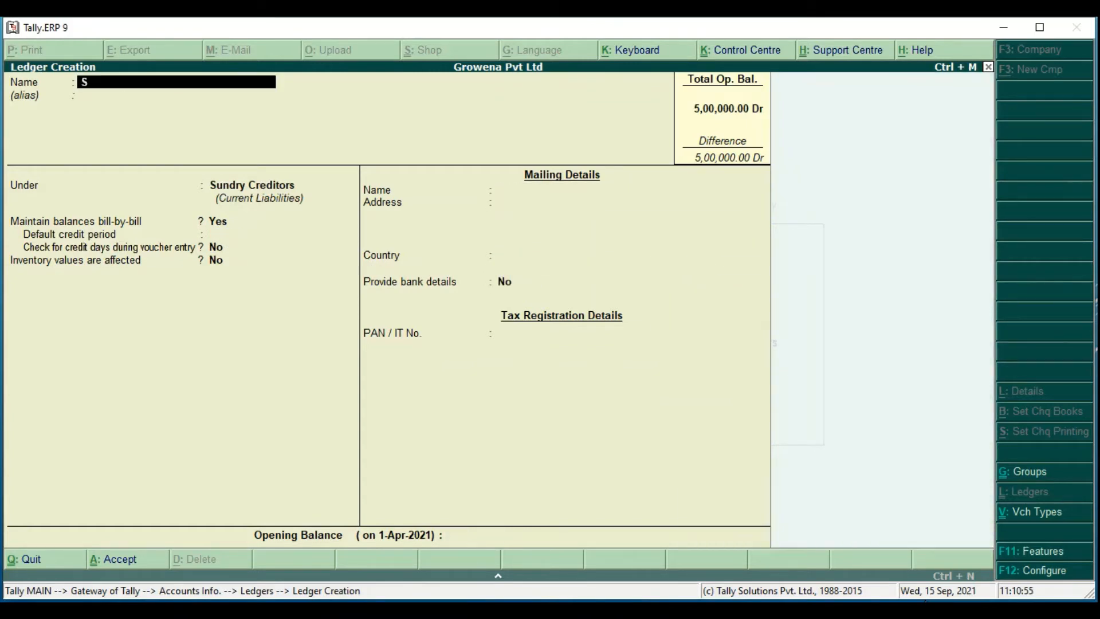
{"action": "type", "text": "ales A/c"}
{"action": "key", "text": "Return"}
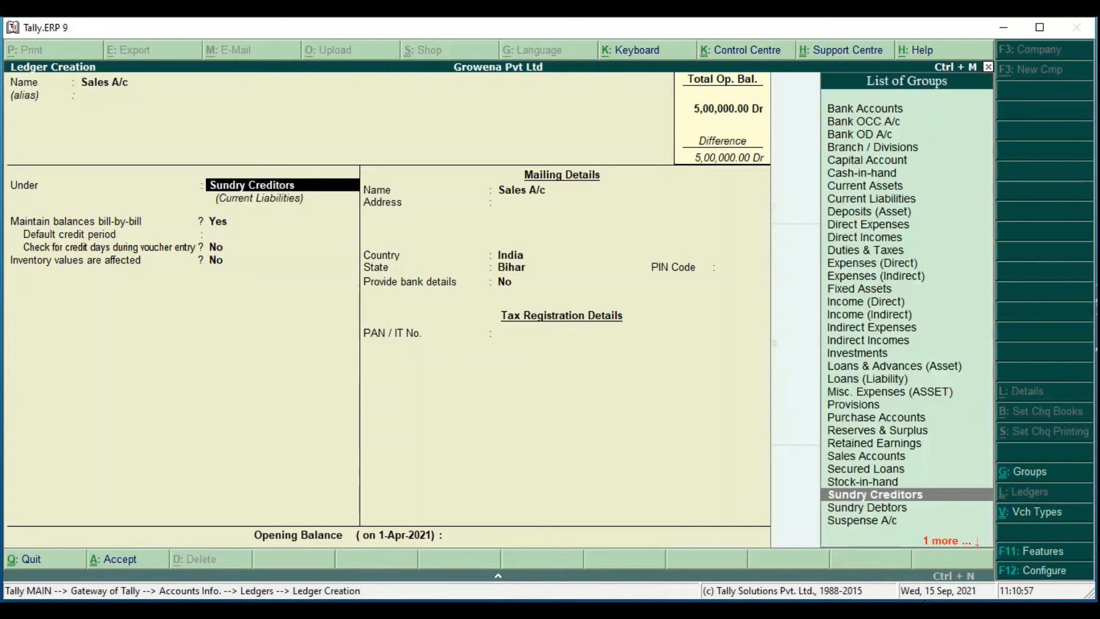
{"action": "type", "text": "Sale"}
{"action": "key", "text": "Return"}
{"action": "key", "text": "Return"}
{"action": "key", "text": "Return"}
{"action": "key", "text": "Return"}
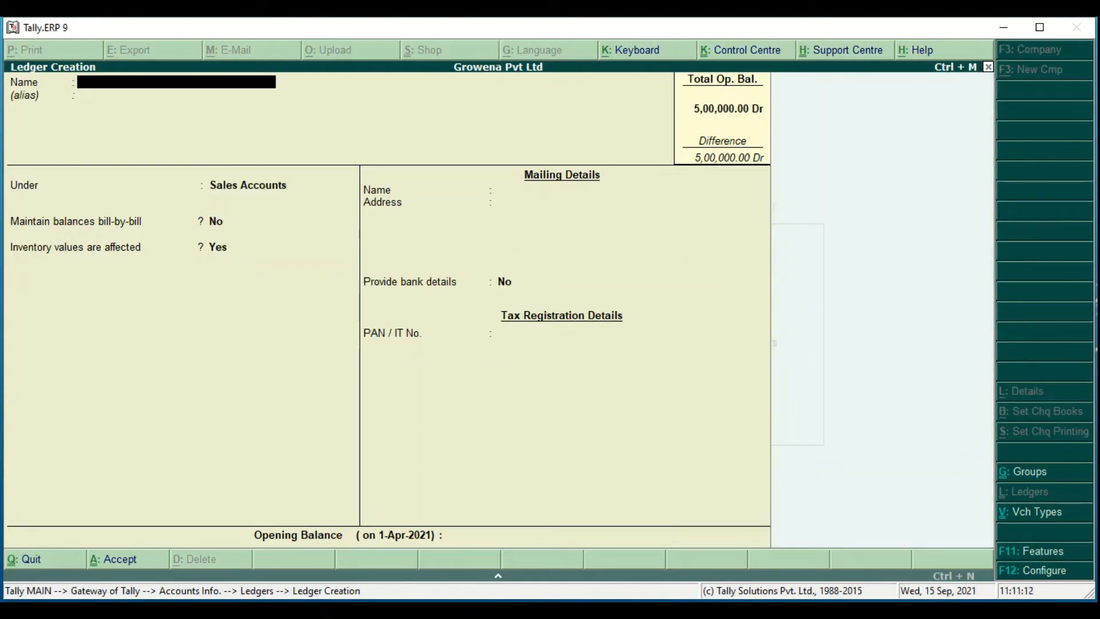
Name another ledger with the customer's name followed by Debtor A/c, and place it under Sundry Debtors.
{"action": "type", "text": "Pritam Ddbtor"}
{"action": "key", "text": "BackSpace"}
{"action": "key", "text": "BackSpace"}
{"action": "key", "text": "BackSpace"}
{"action": "key", "text": "BackSpace"}
{"action": "key", "text": "BackSpace"}
{"action": "type", "text": "ebtor A/c"}
{"action": "key", "text": "Return"}
{"action": "type", "text": "Sundry Deb"}
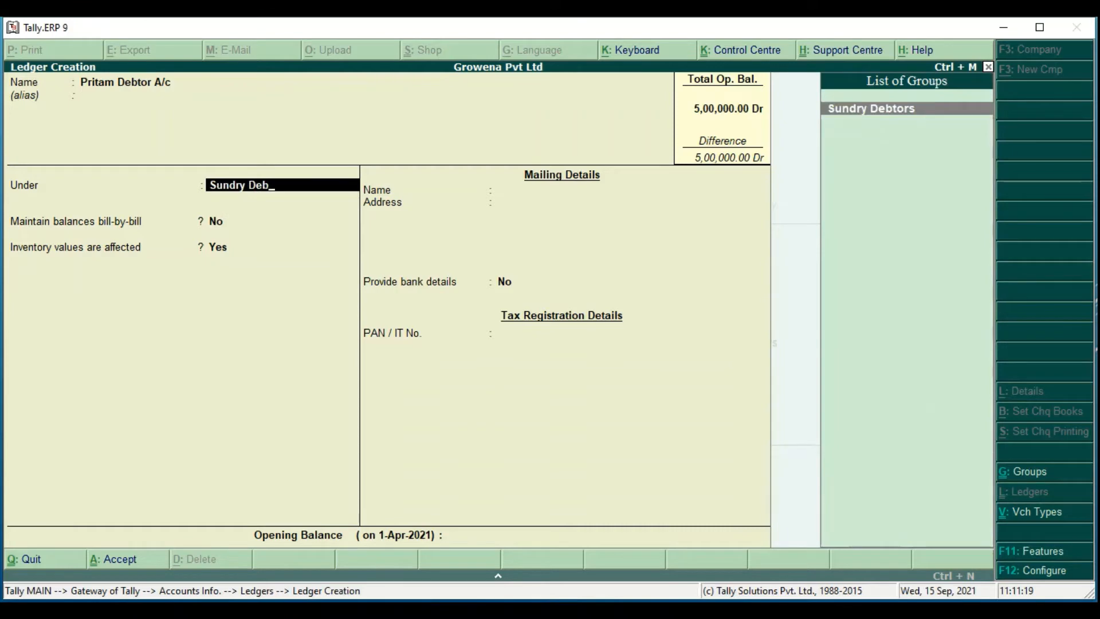
{"action": "key", "text": "Return"}
Enable bill-by-bill balances for the debtor's ledger with a default credit period of 12 days, and save it.
{"action": "key", "text": "y"}
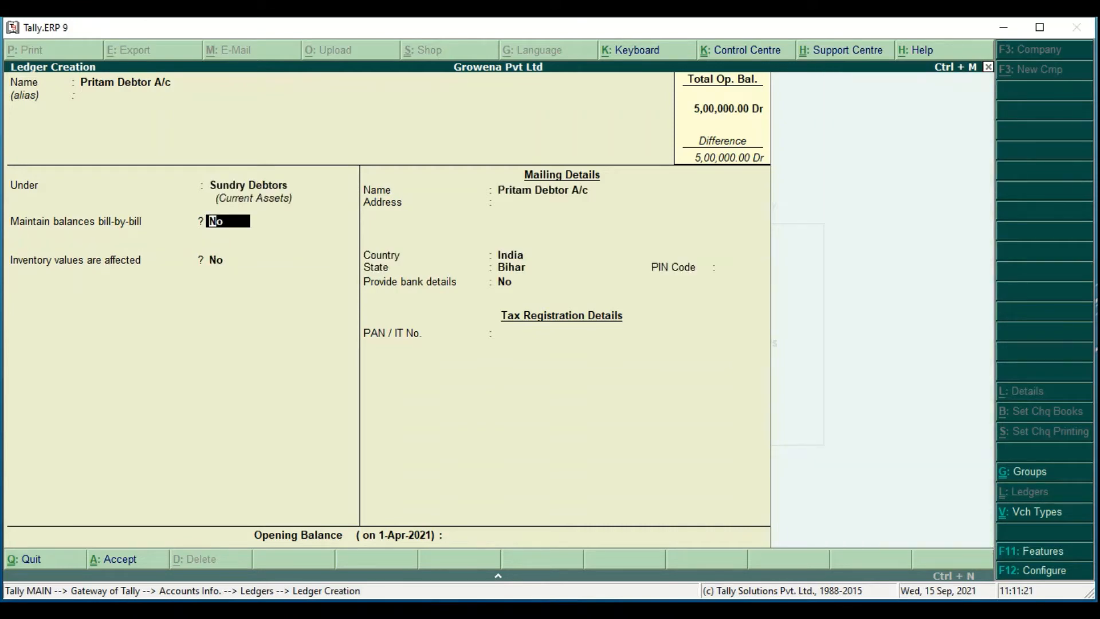
{"action": "key", "text": "Return"}
{"action": "type", "text": "12"}
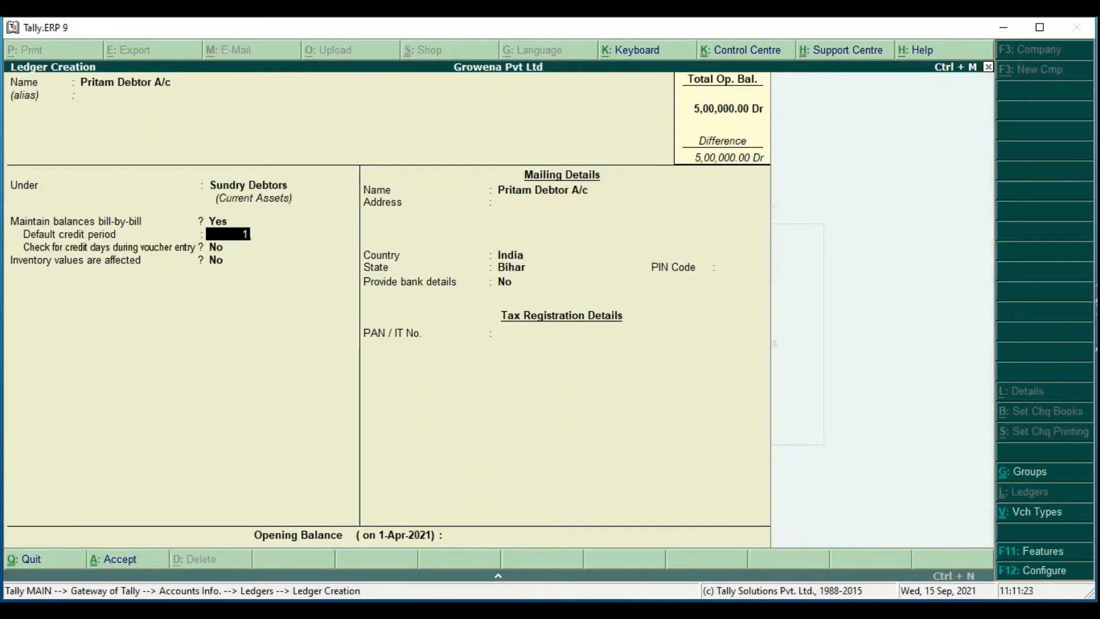
{"action": "key", "text": "Return"}
{"action": "key", "text": "Return"}
{"action": "key", "text": "Return"}
{"action": "key", "text": "Return"}
{"action": "key", "text": "Return"}
{"action": "key", "text": "Return"}
{"action": "key", "text": "Return"}
{"action": "key", "text": "Return"}
{"action": "key", "text": "Return"}
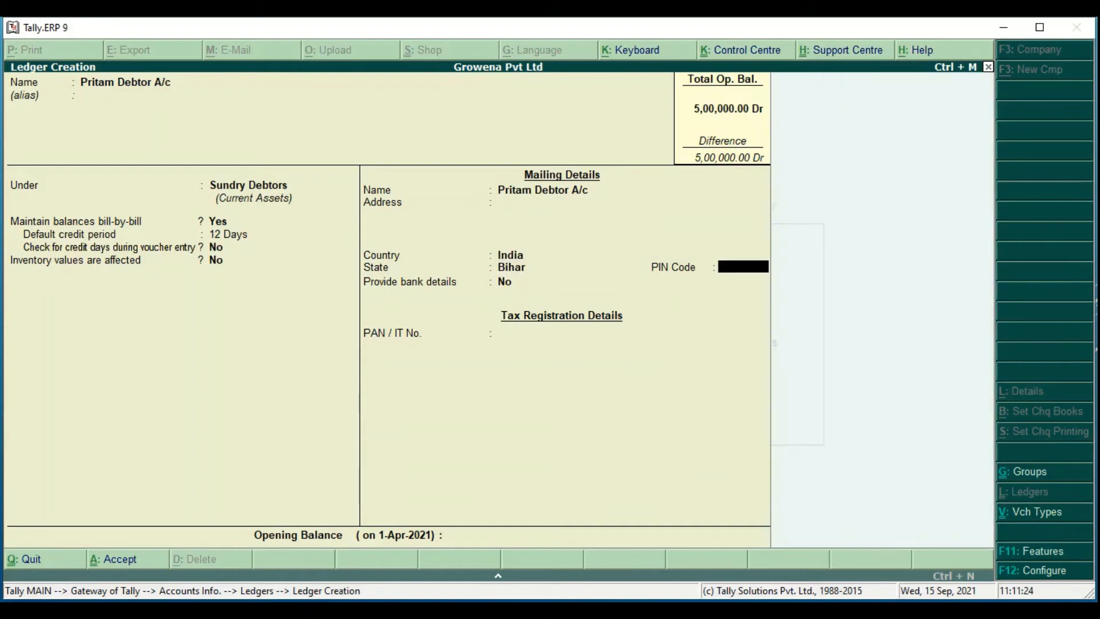
{"action": "key", "text": "ctrl+a"}
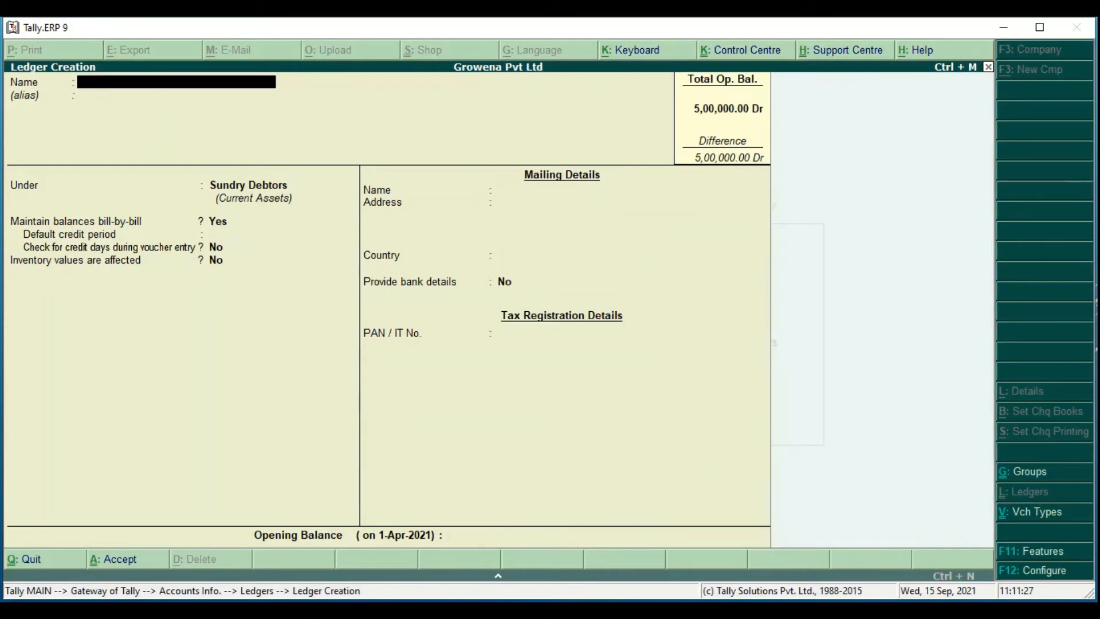
Create a ledger named Interest Charged under Indirect Incomes, keeping the bill-by-bill setting at Yes.
{"action": "type", "text": "Interest Charges"}
{"action": "key", "text": "BackSpace"}
{"action": "type", "text": "d"}
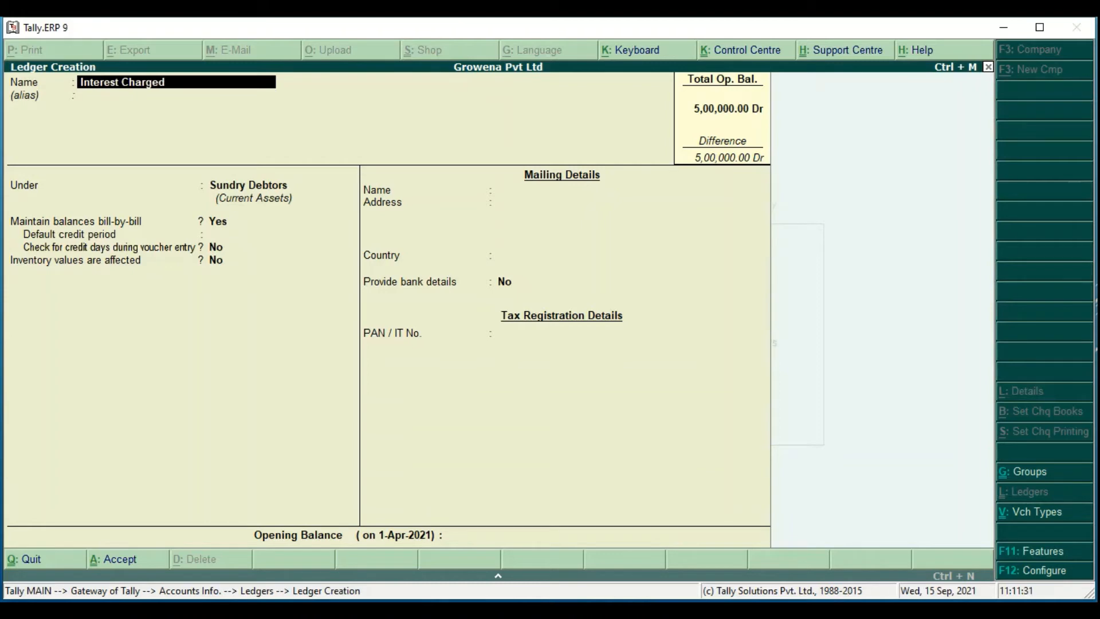
{"action": "key", "text": "Return"}
{"action": "key", "text": "Return"}
{"action": "type", "text": "Indirect Incomes"}
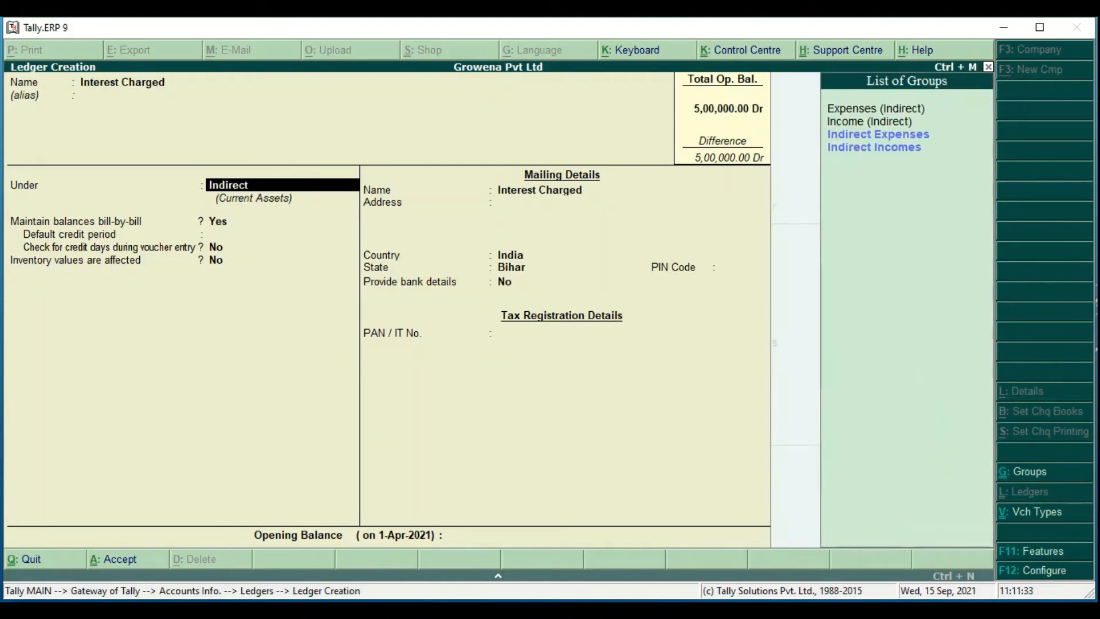
{"action": "key", "text": "Return"}
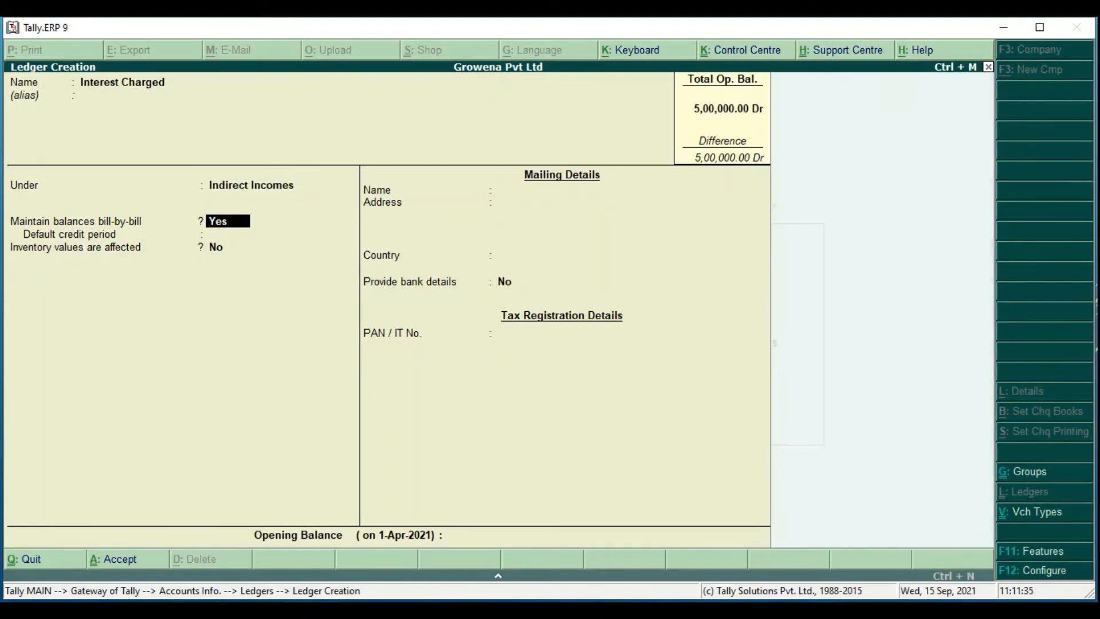
{"action": "key", "text": "Return"}
{"action": "key", "text": "Return"}
{"action": "key", "text": "Return"}
{"action": "key", "text": "Return"}
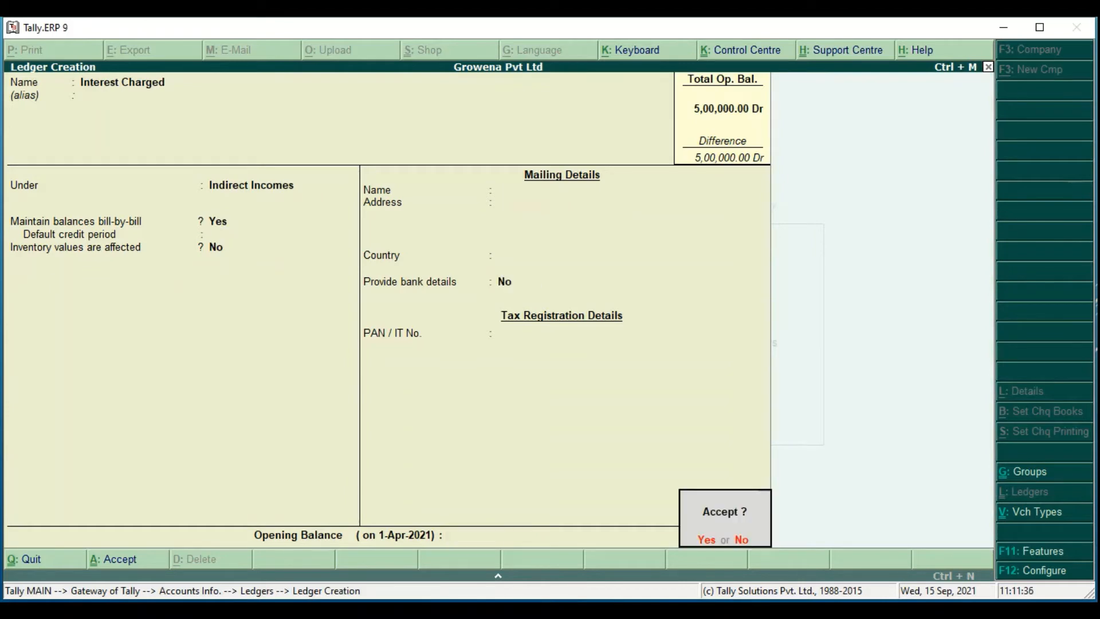
{"action": "key", "text": "Return"}
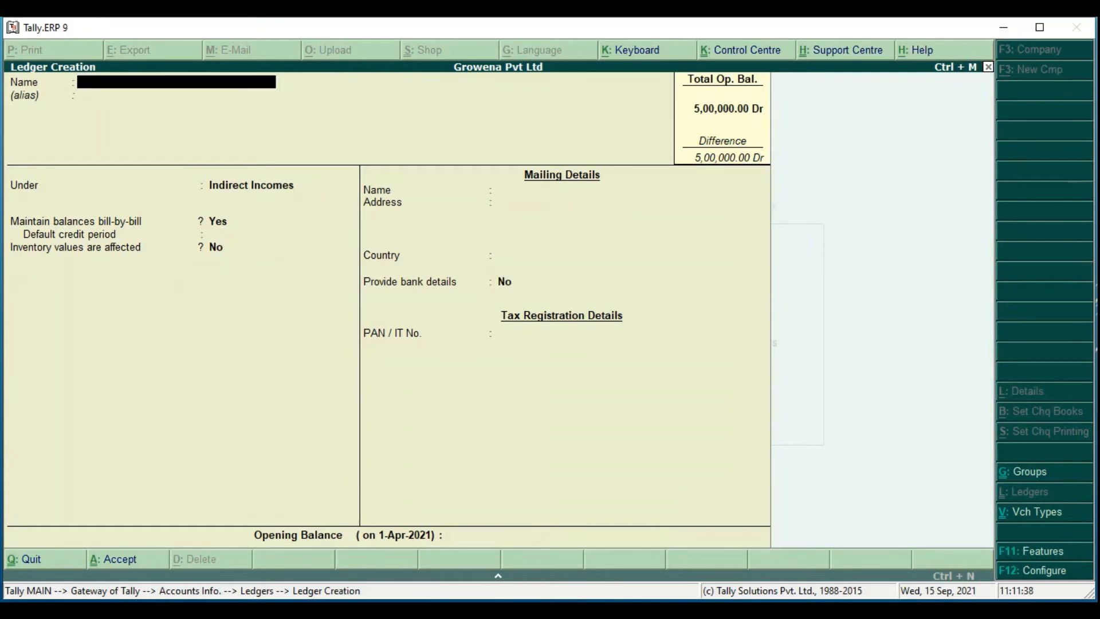
Leave ledger creation and look through the company's list of ledgers available for single-ledger display.
{"action": "key", "text": "Escape"}
{"action": "key", "text": "Return"}
{"action": "key", "text": "Down"}
{"action": "key", "text": "Return"}
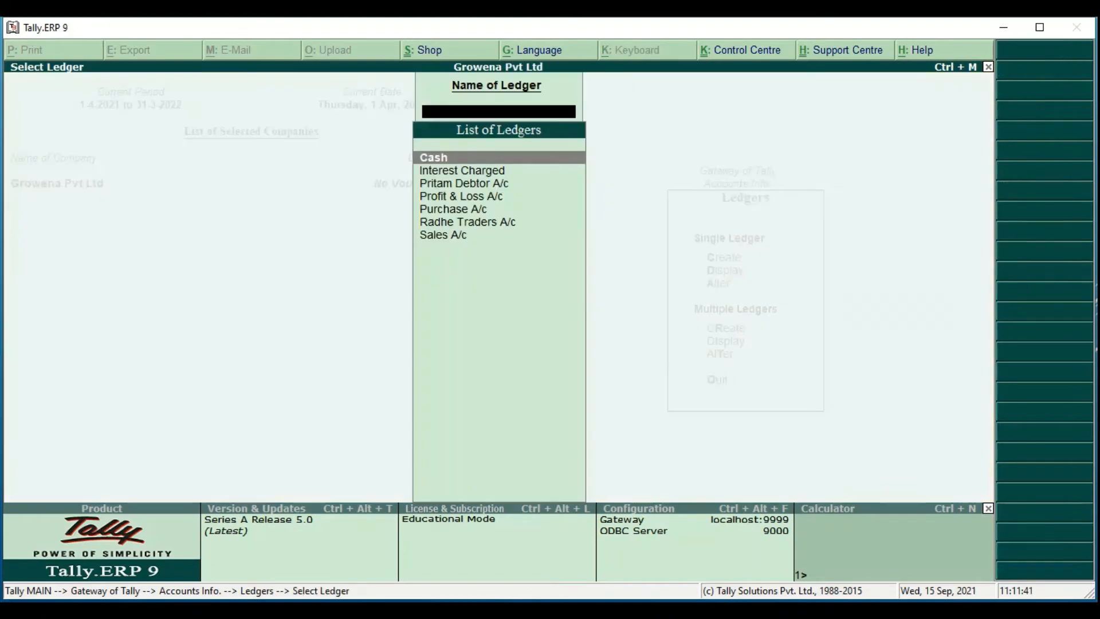
{"action": "key", "text": "Down"}
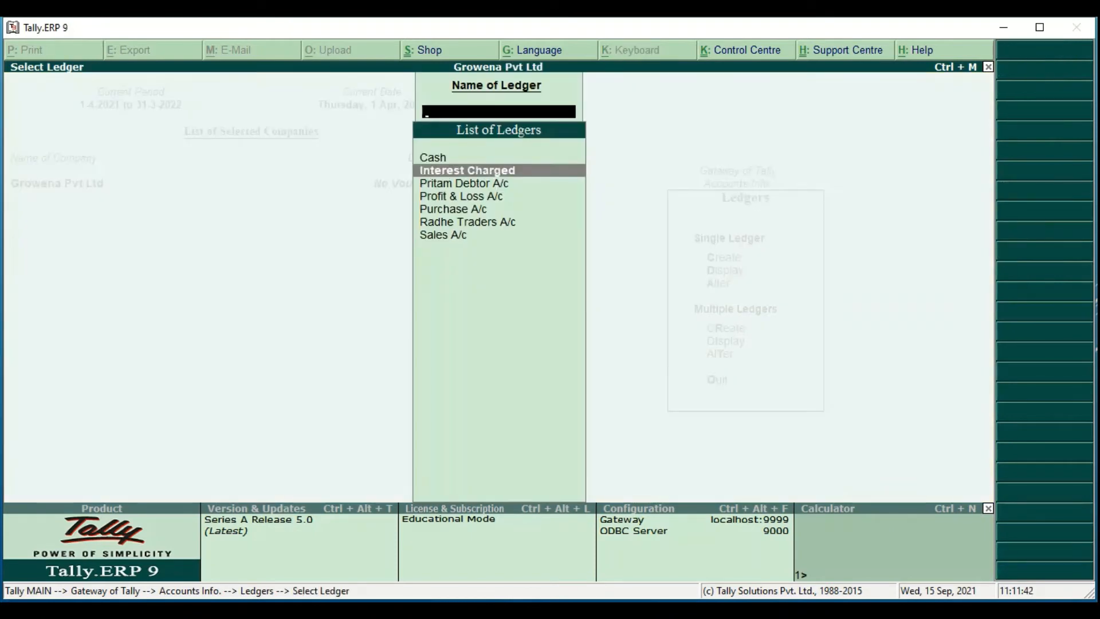
{"action": "key", "text": "Down"}
{"action": "key", "text": "Down"}
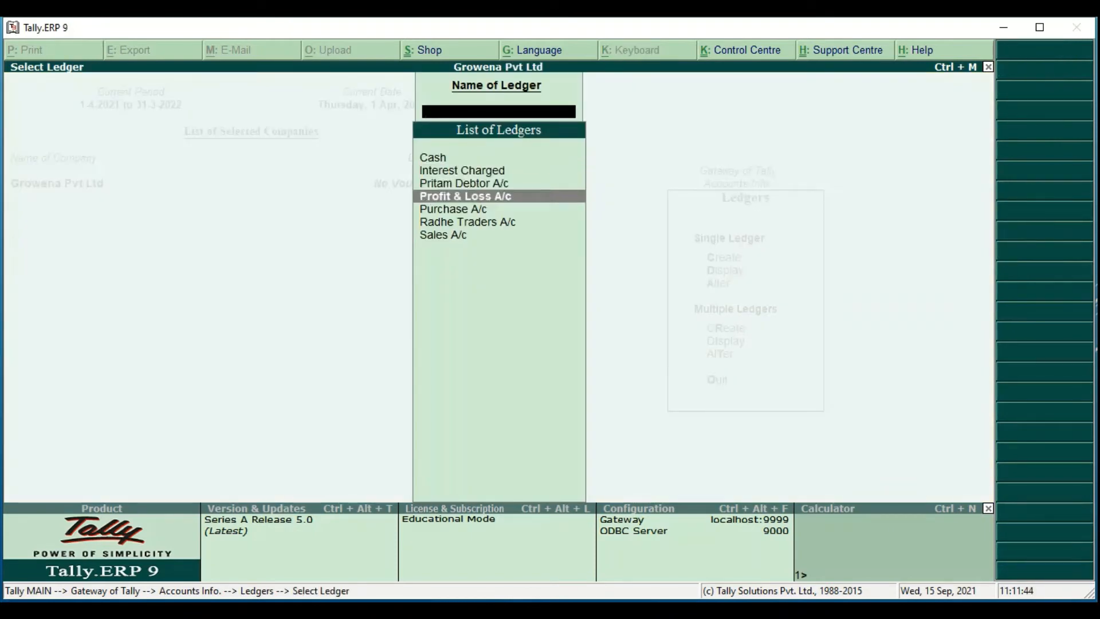
{"action": "key", "text": "Down"}
{"action": "key", "text": "Down"}
{"action": "key", "text": "Down"}
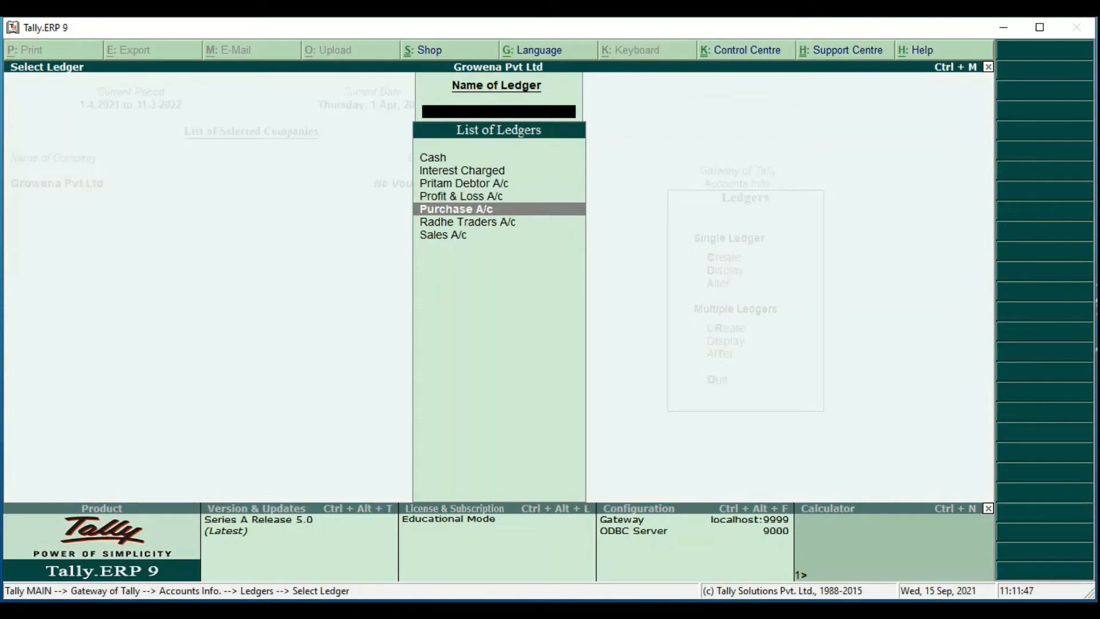
{"action": "key", "text": "Up"}
{"action": "key", "text": "Up"}
{"action": "key", "text": "Up"}
{"action": "key", "text": "Up"}
{"action": "key", "text": "Up"}
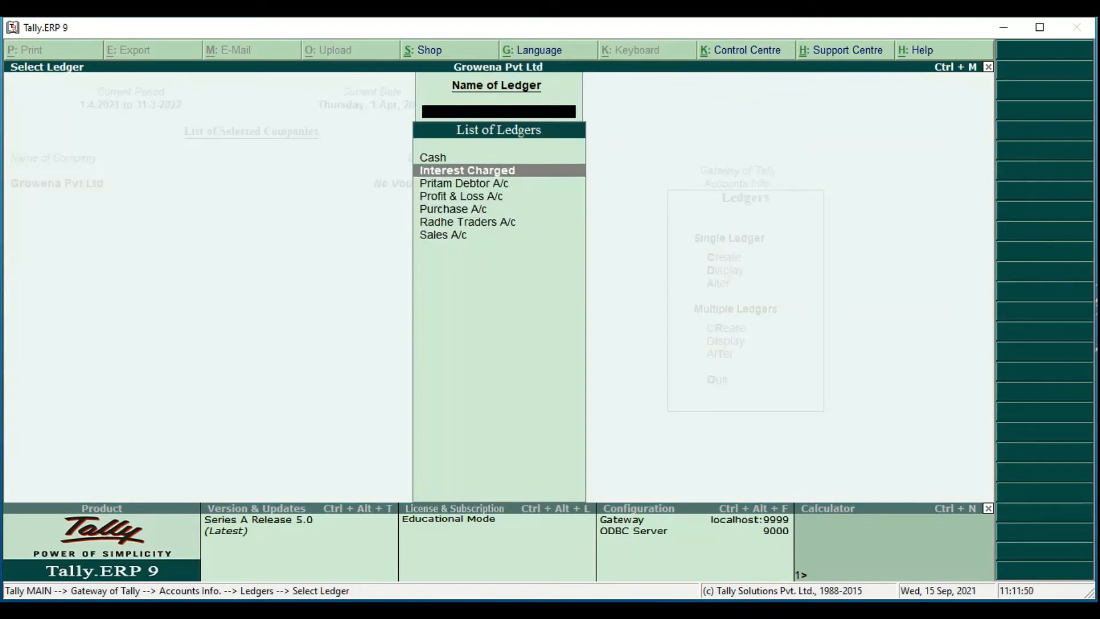
{"action": "key", "text": "Escape"}
{"action": "key", "text": "Escape"}
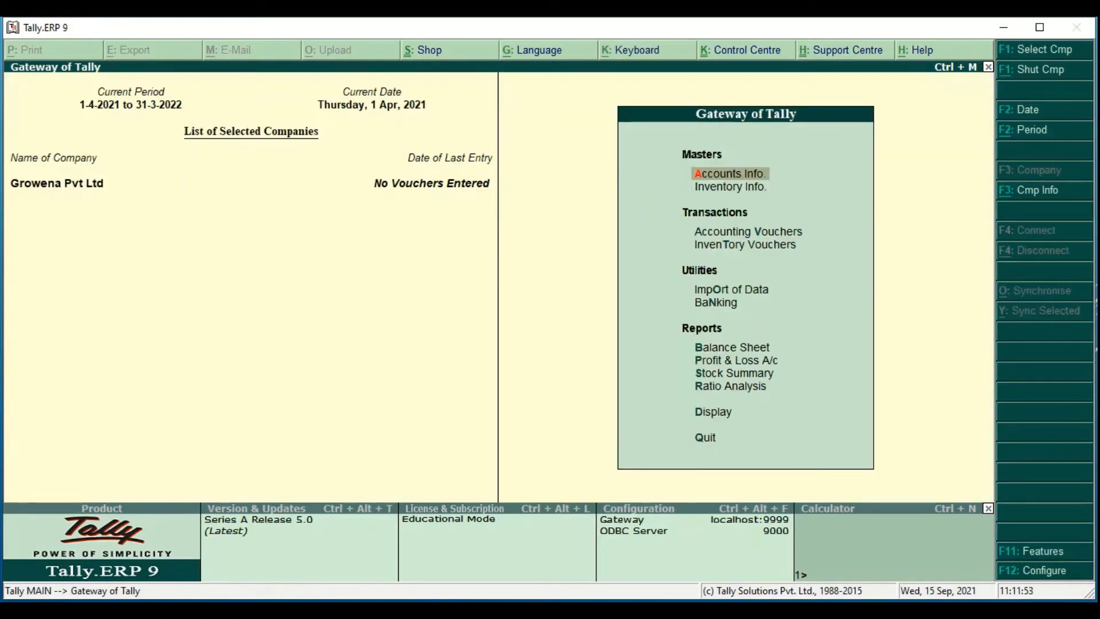
Open a purchase accounting voucher in Tally.ERP 9 in voucher mode, leaving the supplier invoice number and date blank.
{"action": "key", "text": "Down"}
{"action": "key", "text": "Down"}
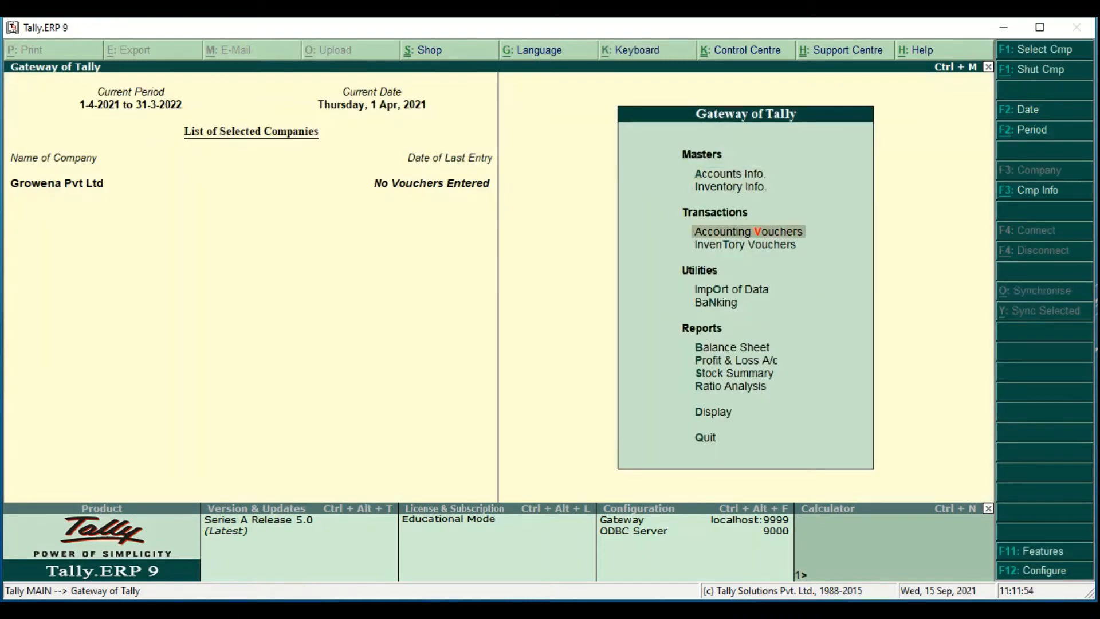
{"action": "key", "text": "Return"}
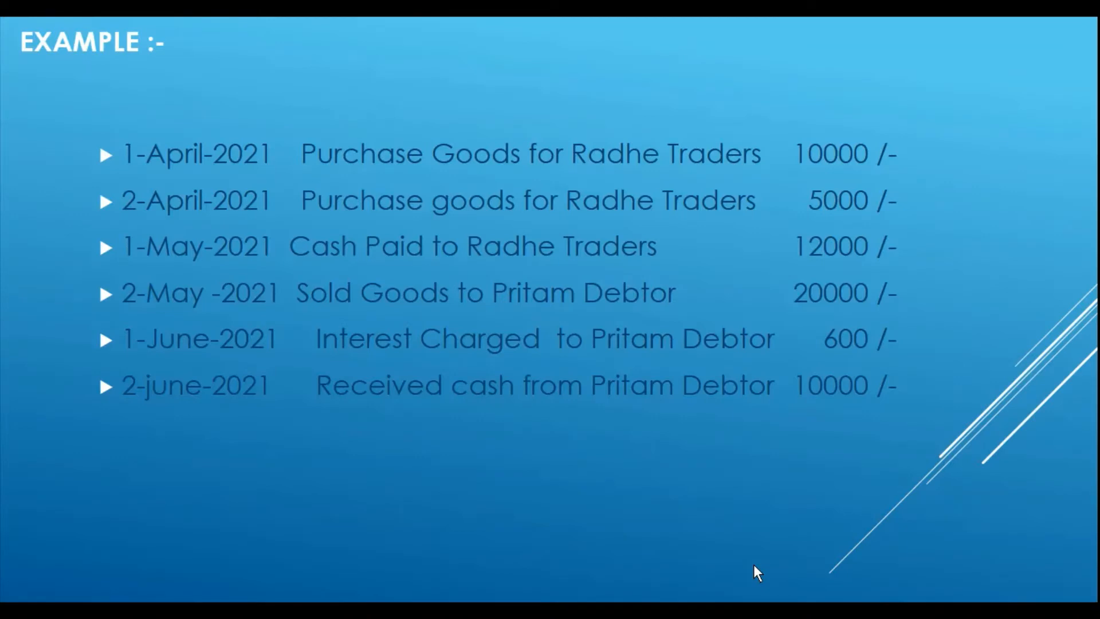
{"action": "key", "text": "alt+Tab"}
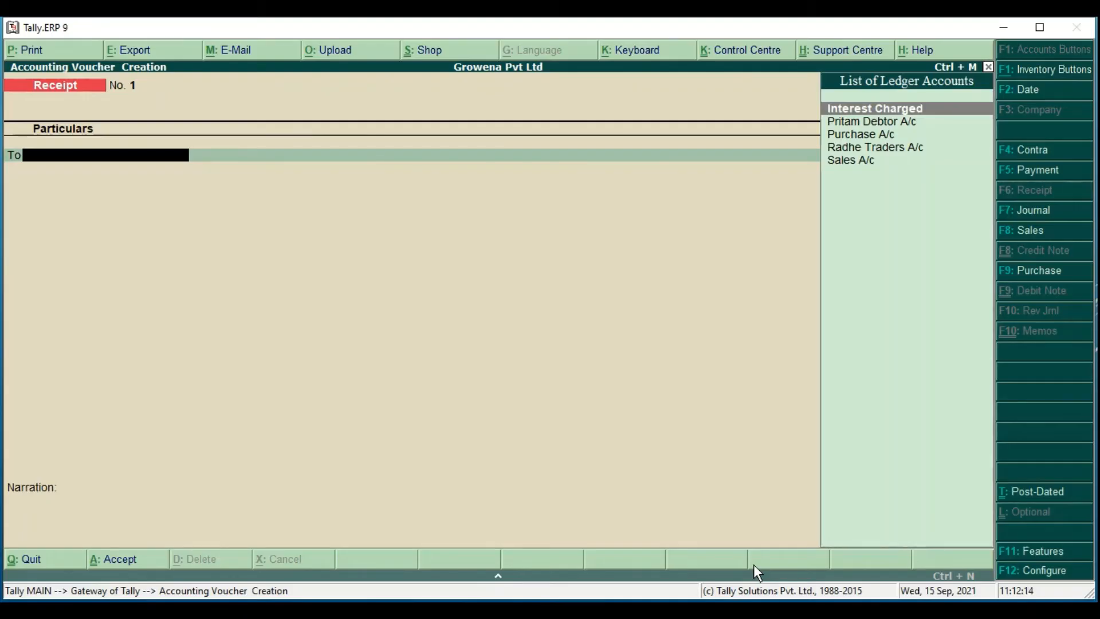
{"action": "key", "text": "F9"}
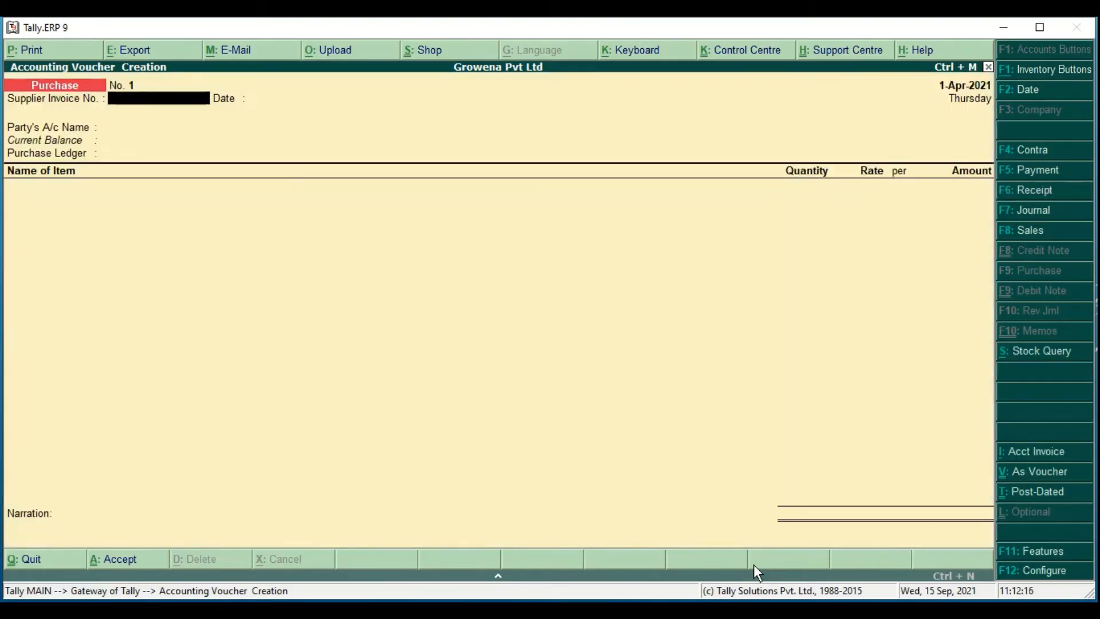
{"action": "key", "text": "ctrl+v"}
{"action": "key", "text": "Return"}
{"action": "key", "text": "Return"}
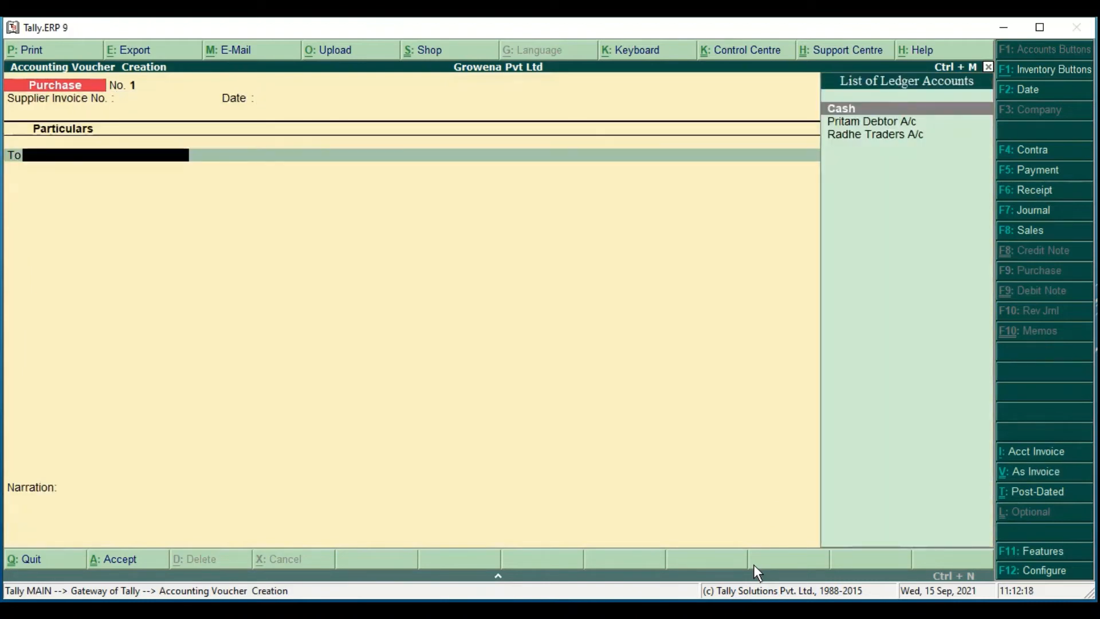
Credit Radhe Traders A/c with 10000 in the purchase voucher.
{"action": "key", "text": "Down"}
{"action": "key", "text": "Down"}
{"action": "key", "text": "Return"}
{"action": "key", "text": "Return"}
{"action": "key", "text": "Return"}
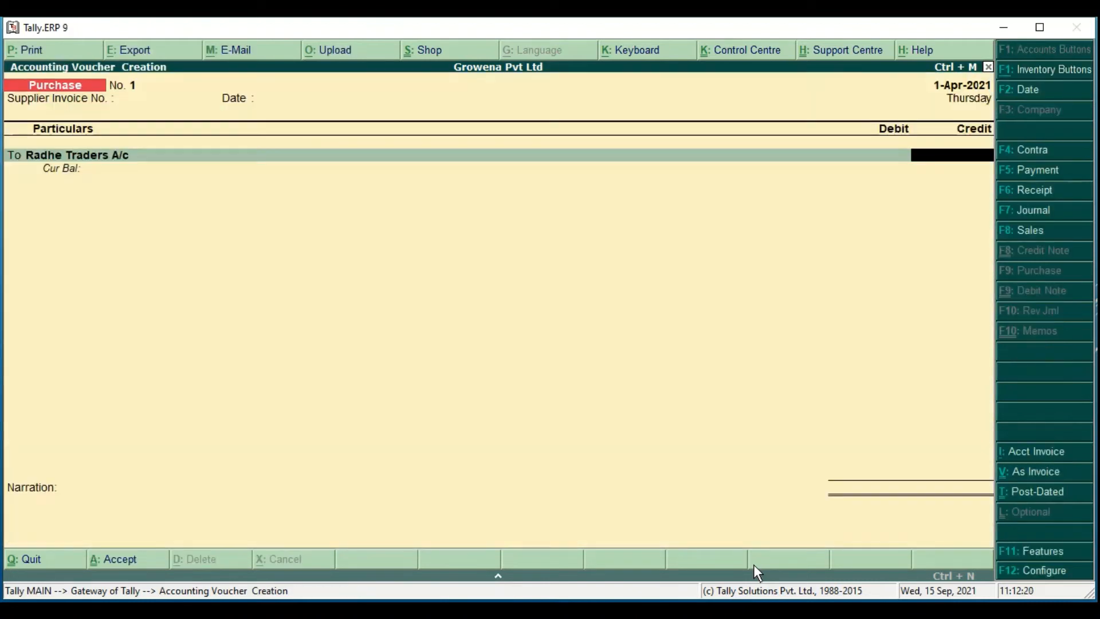
{"action": "type", "text": "10000"}
{"action": "key", "text": "Return"}
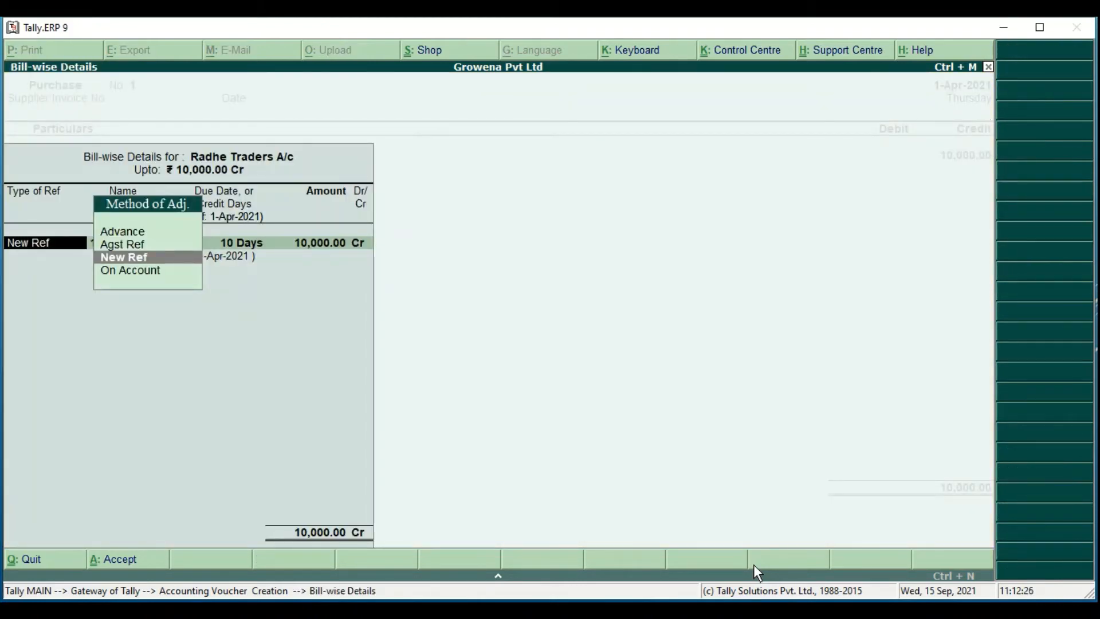
Allocate the 10,000.00 credit to a New Ref bill named Bill-01, keeping the 10-day credit period.
{"action": "key", "text": "Return"}
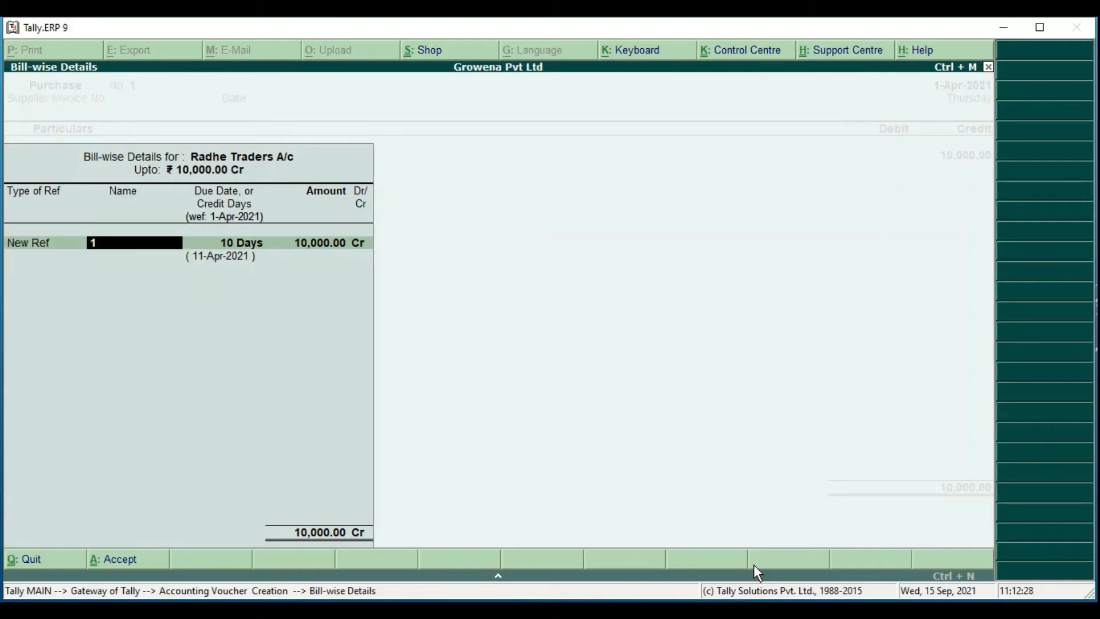
{"action": "type", "text": "Bill-01"}
{"action": "key", "text": "Return"}
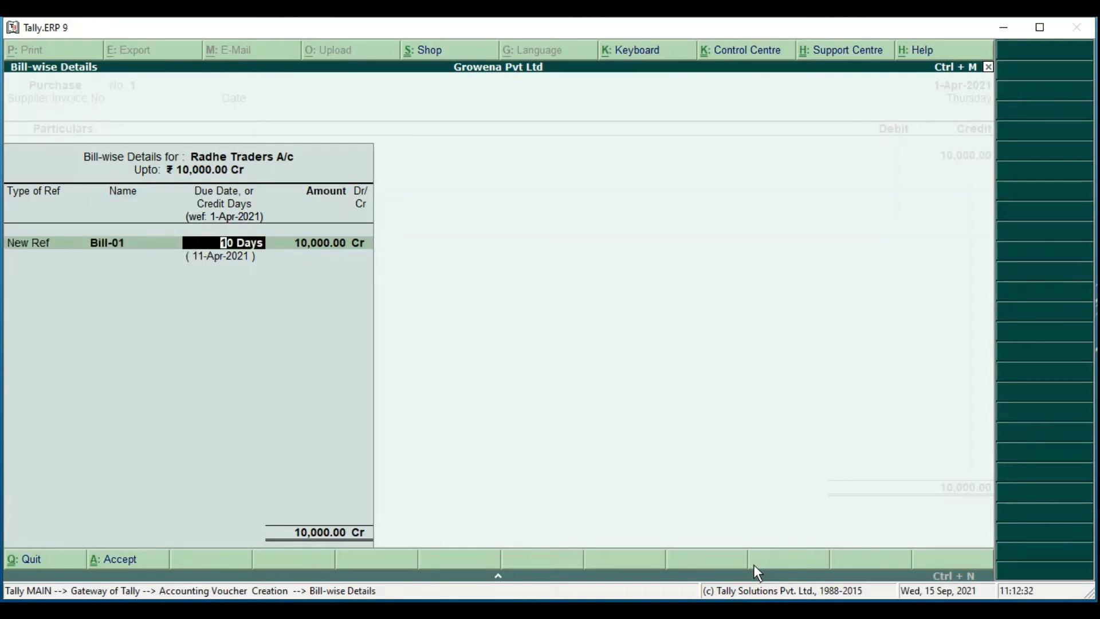
{"action": "key", "text": "Return"}
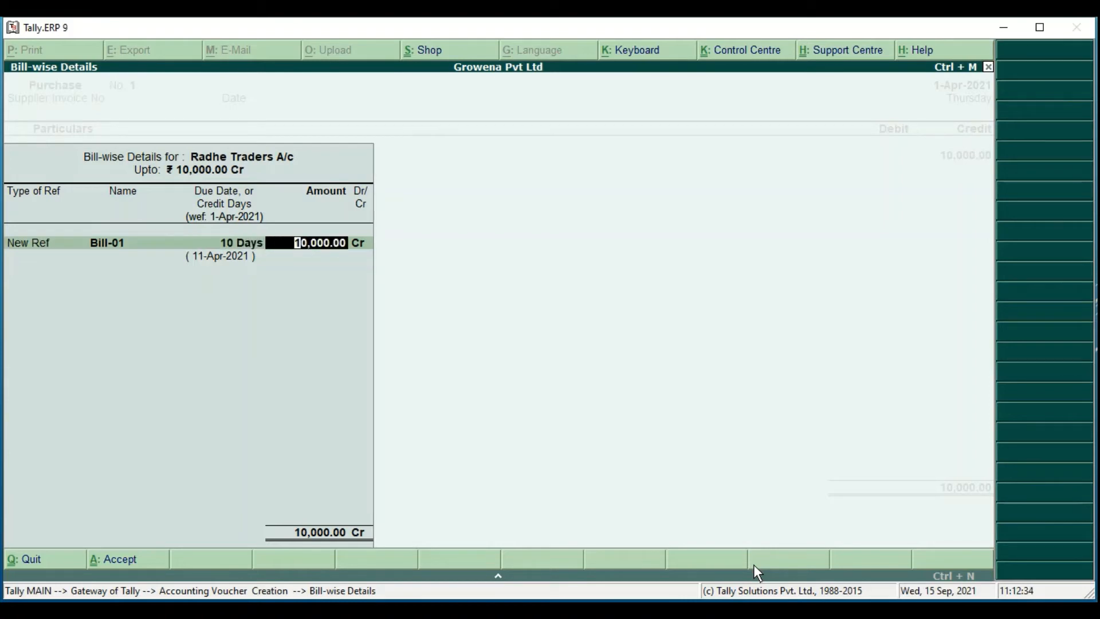
{"action": "key", "text": "Return"}
{"action": "key", "text": "Return"}
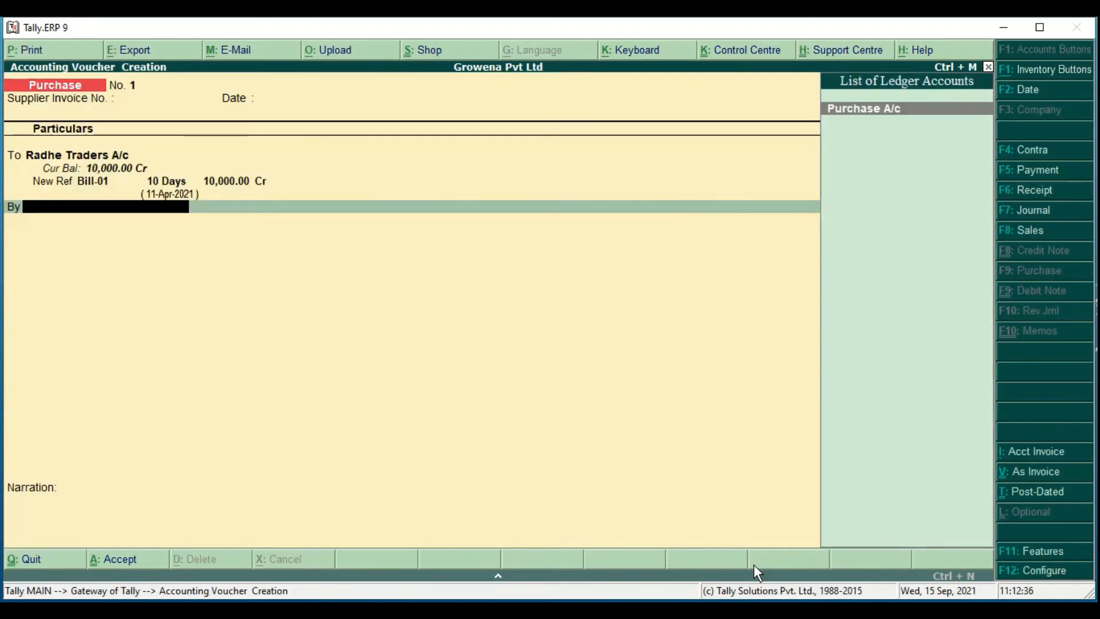
Debit Purchase A/c with the balancing 10,000.00, leave the narration blank, and save the purchase voucher.
{"action": "key", "text": "Return"}
{"action": "key", "text": "Return"}
{"action": "key", "text": "Return"}
{"action": "key", "text": "Return"}
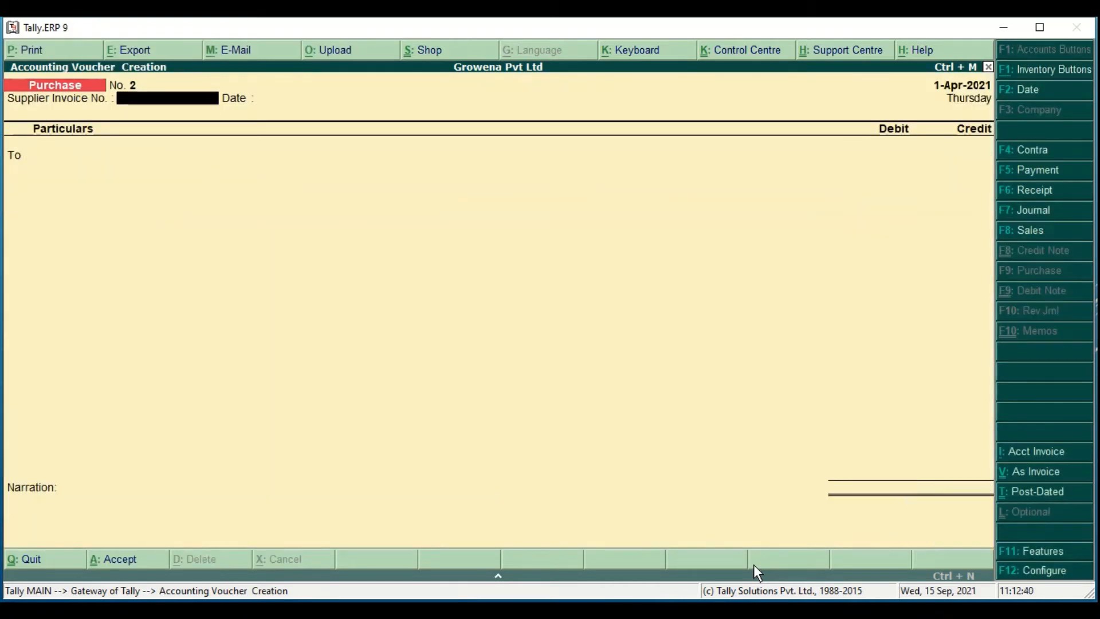
Consult the example transaction list and set the next purchase voucher's date to 2-Apr-2021.
{"action": "key", "text": "alt+Tab"}
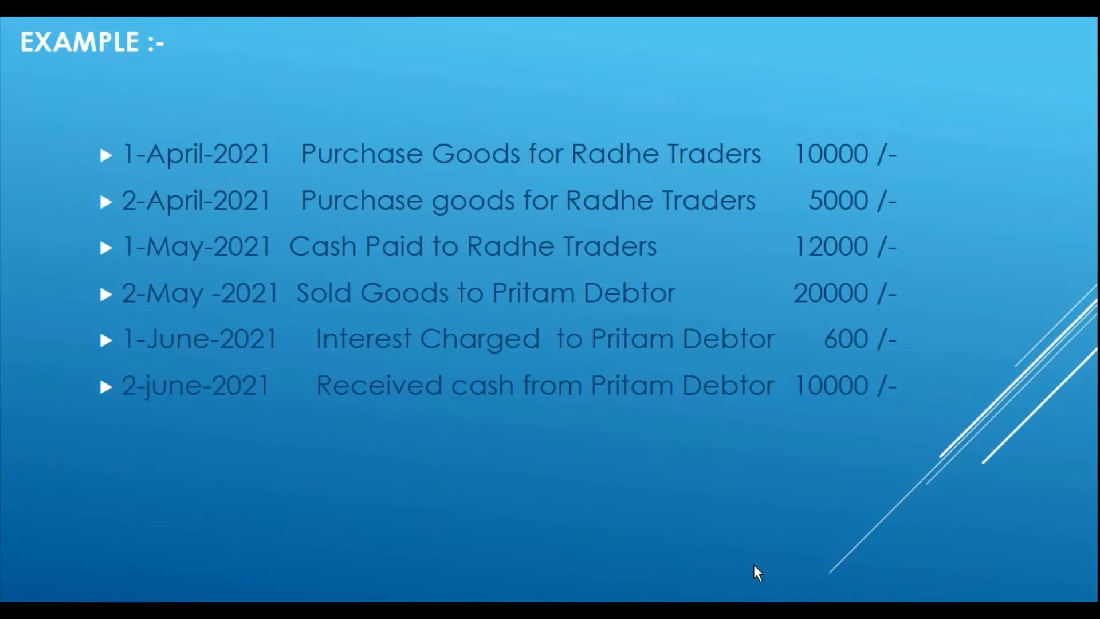
{"action": "key", "text": "alt+Tab"}
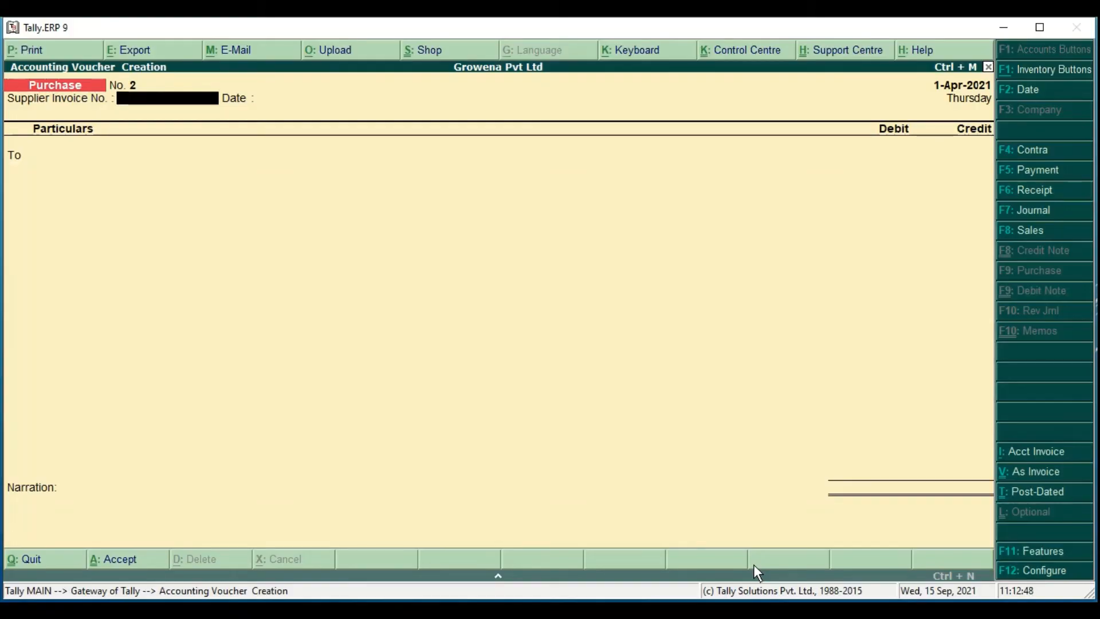
{"action": "key", "text": "F2"}
{"action": "key", "text": "Return"}
Leave the supplier invoice details blank and credit Radhe Traders A/c with 5000 in the second purchase voucher.
{"action": "key", "text": "Return"}
{"action": "key", "text": "Return"}
{"action": "key", "text": "Down"}
{"action": "key", "text": "Down"}
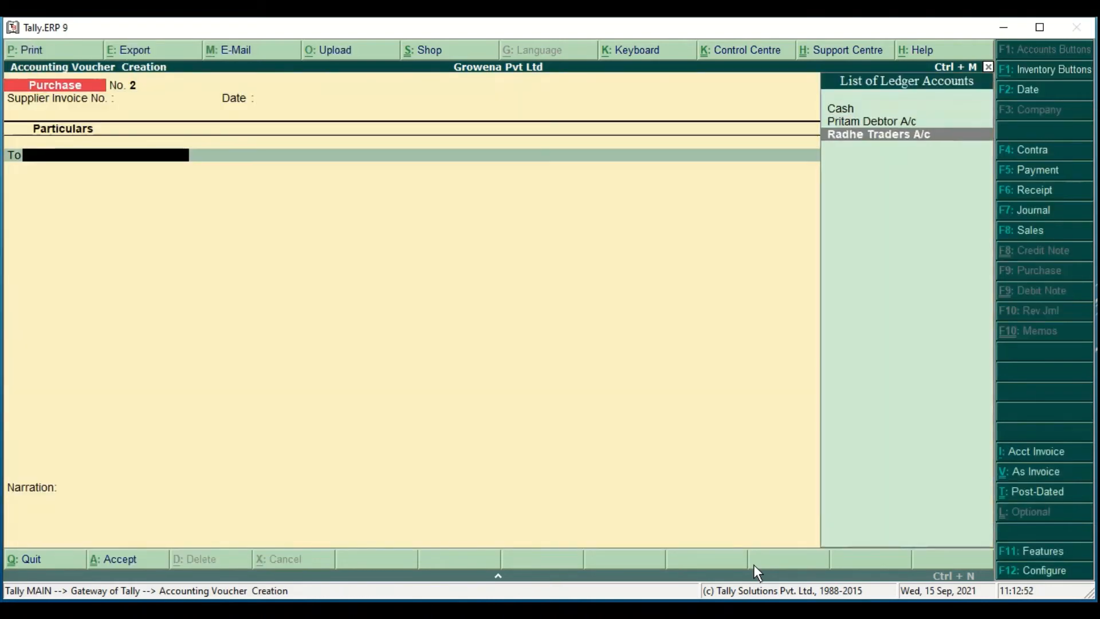
{"action": "key", "text": "Return"}
{"action": "key", "text": "Return"}
{"action": "key", "text": "Return"}
{"action": "key", "text": "Return"}
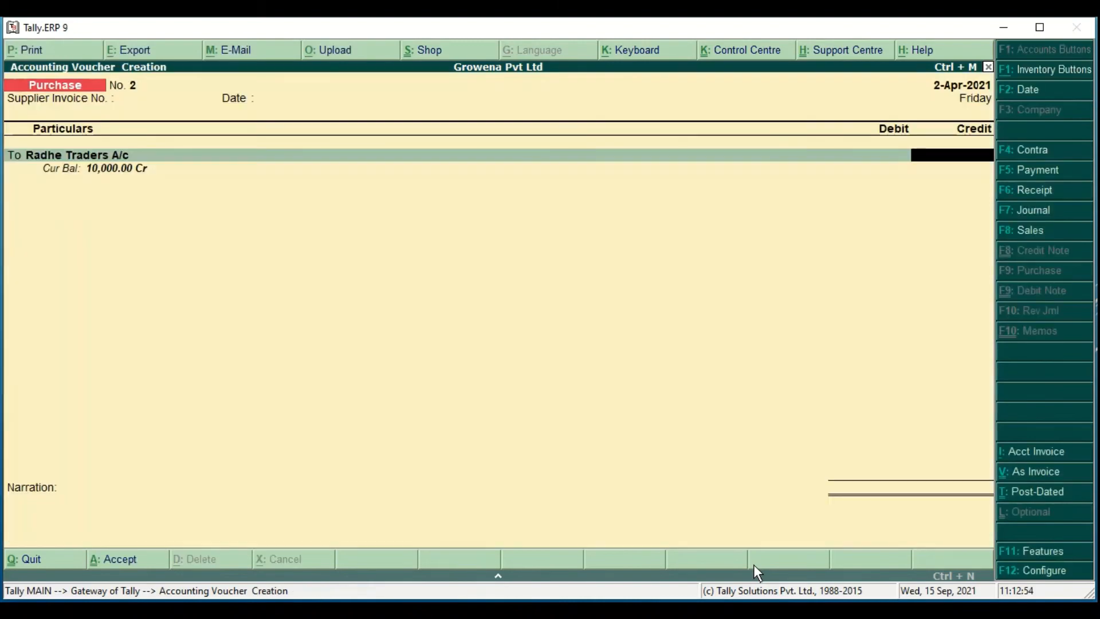
{"action": "type", "text": "5000"}
{"action": "key", "text": "Return"}
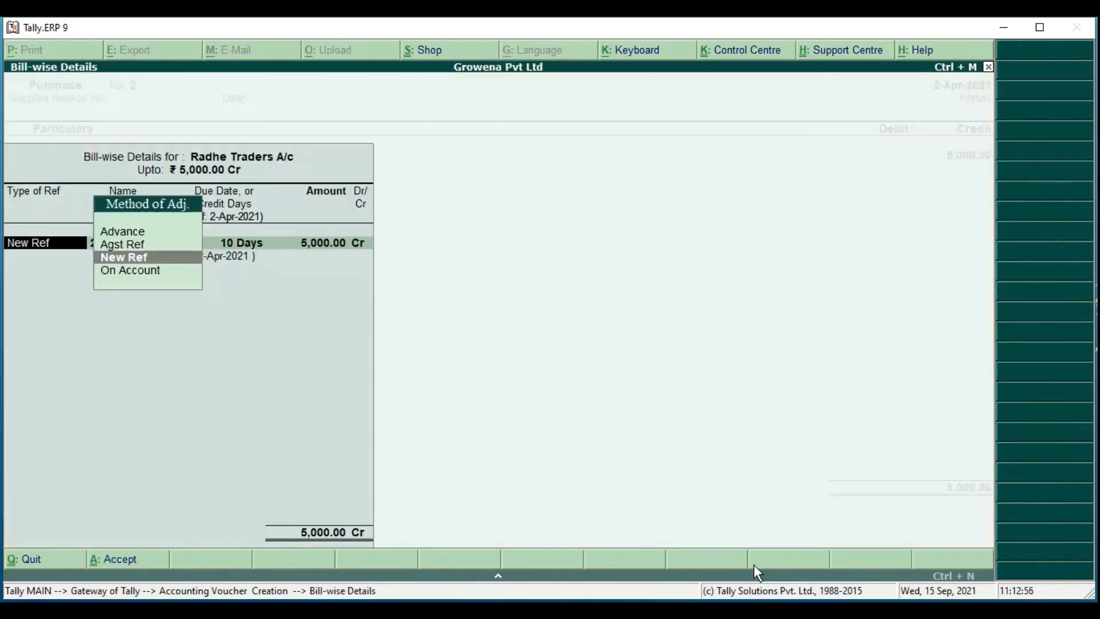
Allocate the 5,000.00 credit to a New Ref bill named Bill-02, keeping the 10-day credit period.
{"action": "key", "text": "Return"}
{"action": "type", "text": "B"}
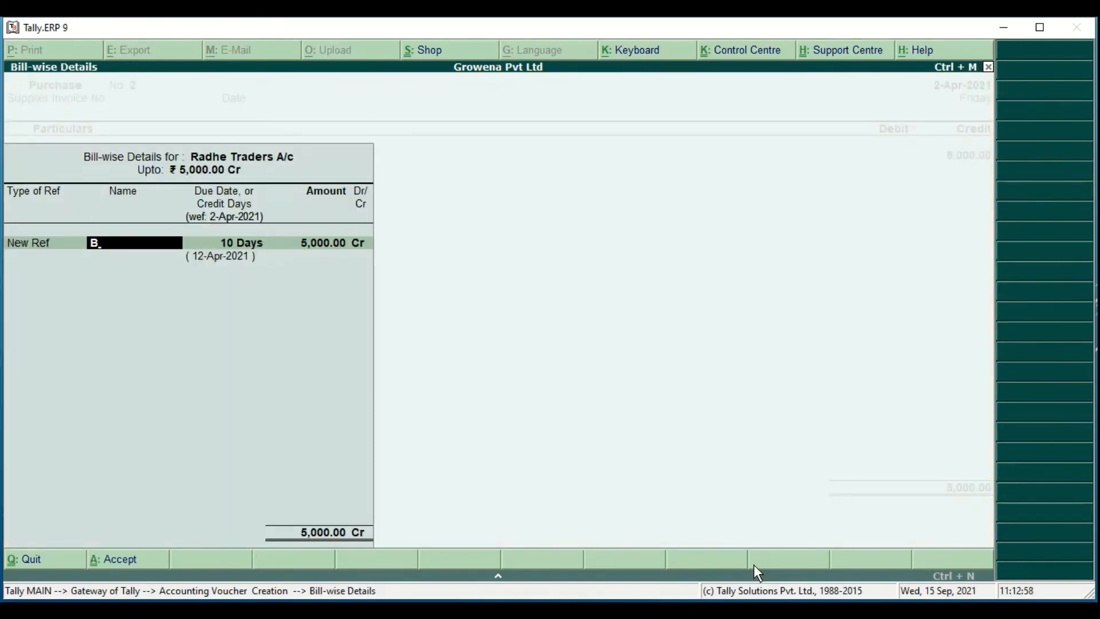
{"action": "type", "text": "ill-02"}
{"action": "key", "text": "Return"}
{"action": "key", "text": "Return"}
{"action": "key", "text": "Return"}
{"action": "key", "text": "Return"}
Debit Purchase A/c with the balancing 5,000.00 and save the second purchase voucher without a narration.
{"action": "key", "text": "Return"}
{"action": "key", "text": "Return"}
{"action": "key", "text": "Return"}
{"action": "key", "text": "Return"}
{"action": "key", "text": "Return"}
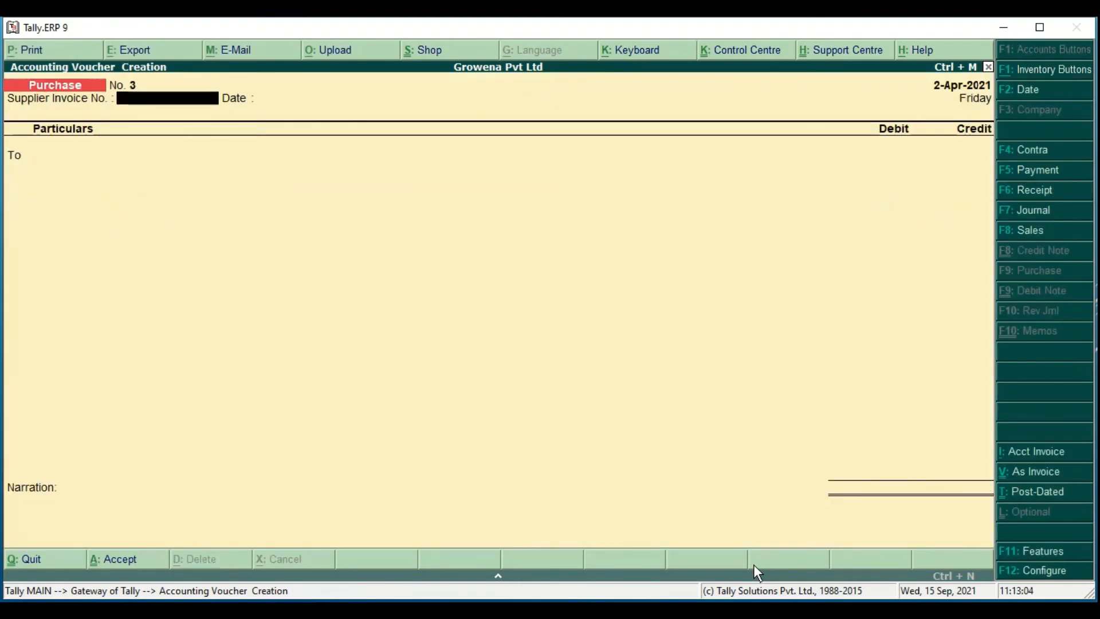
{"action": "key", "text": "Escape"}
{"action": "key", "text": "Return"}
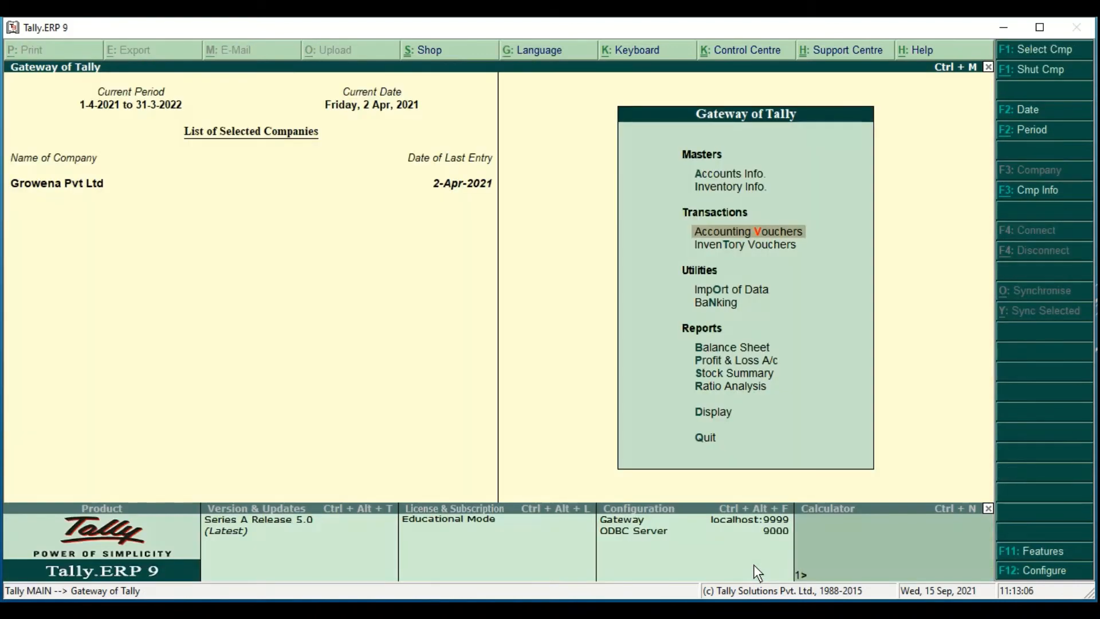
{"action": "key", "text": "Return"}
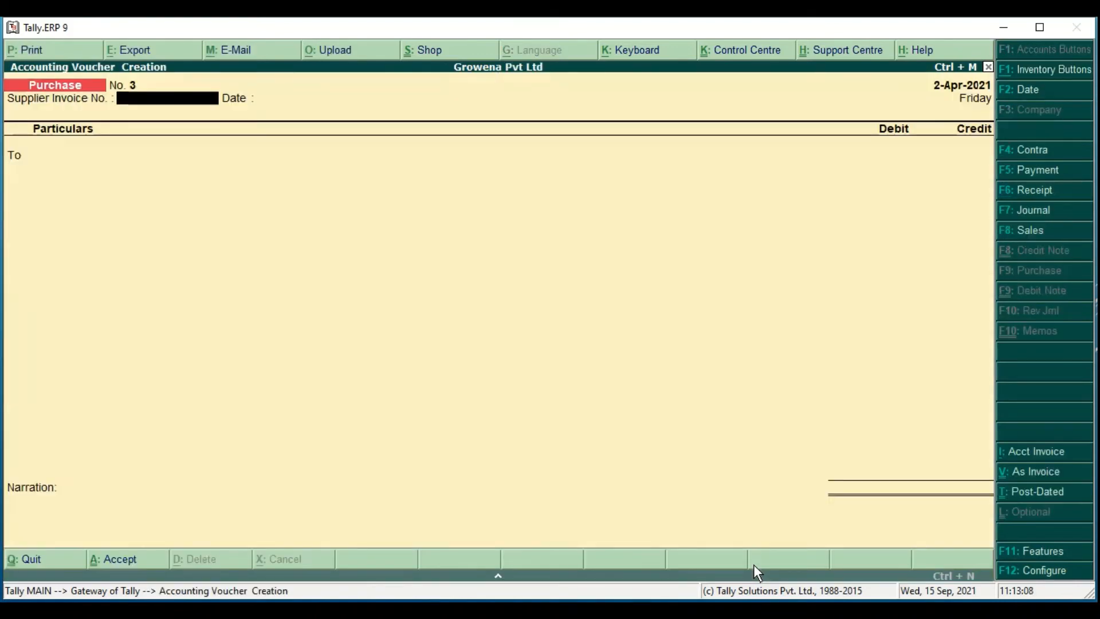
Check the example transactions, then open a payment voucher and set its date to 1-May-2021.
{"action": "key", "text": "alt+Tab"}
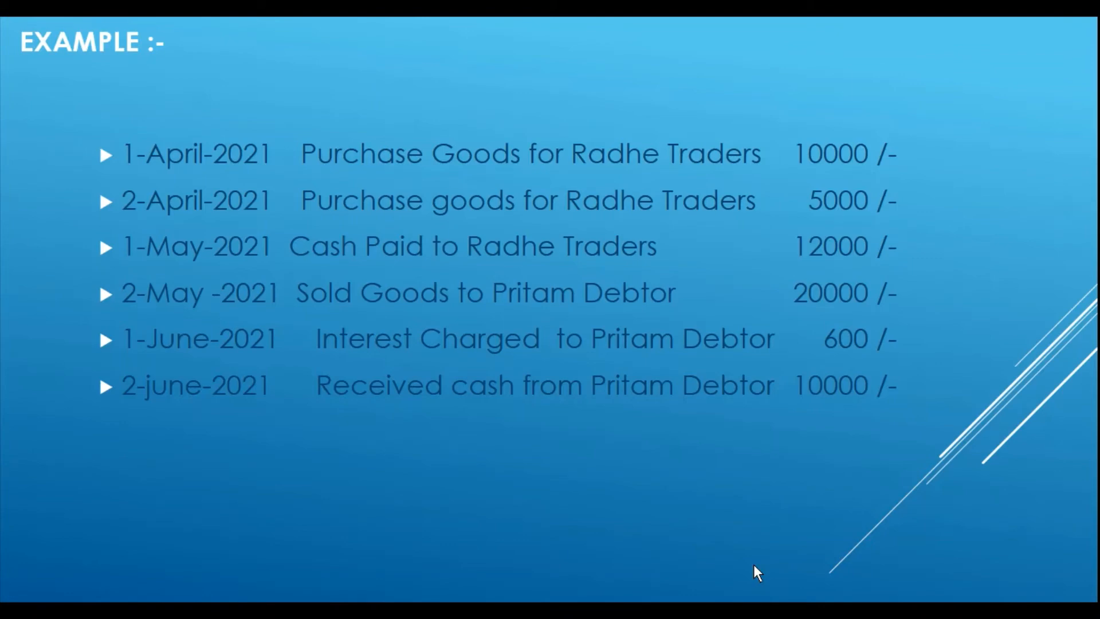
{"action": "key", "text": "alt+Tab"}
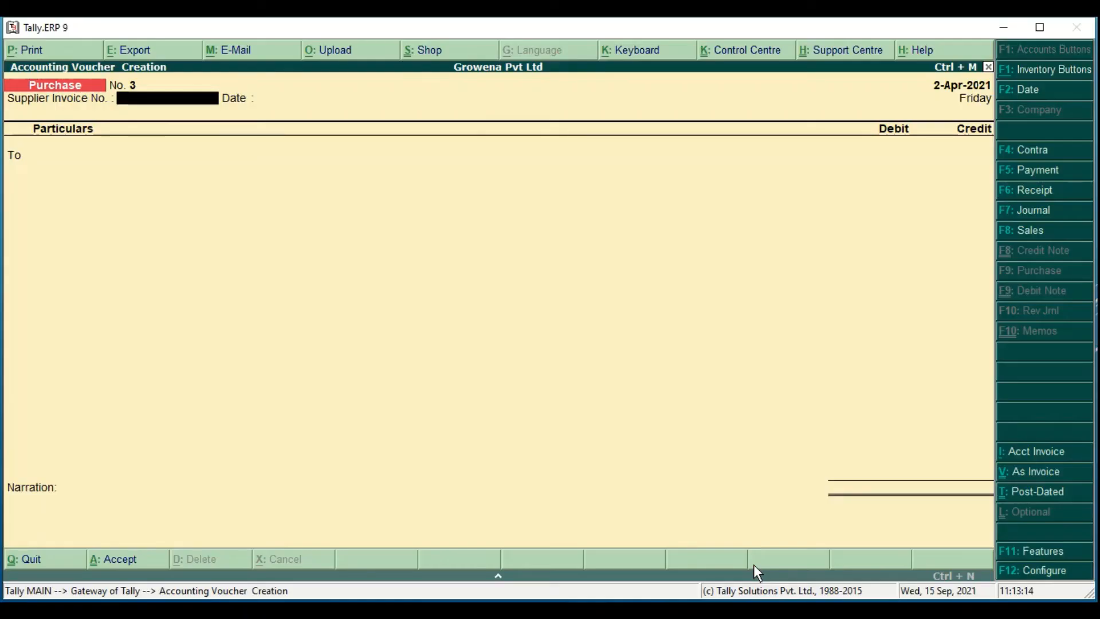
{"action": "key", "text": "F5"}
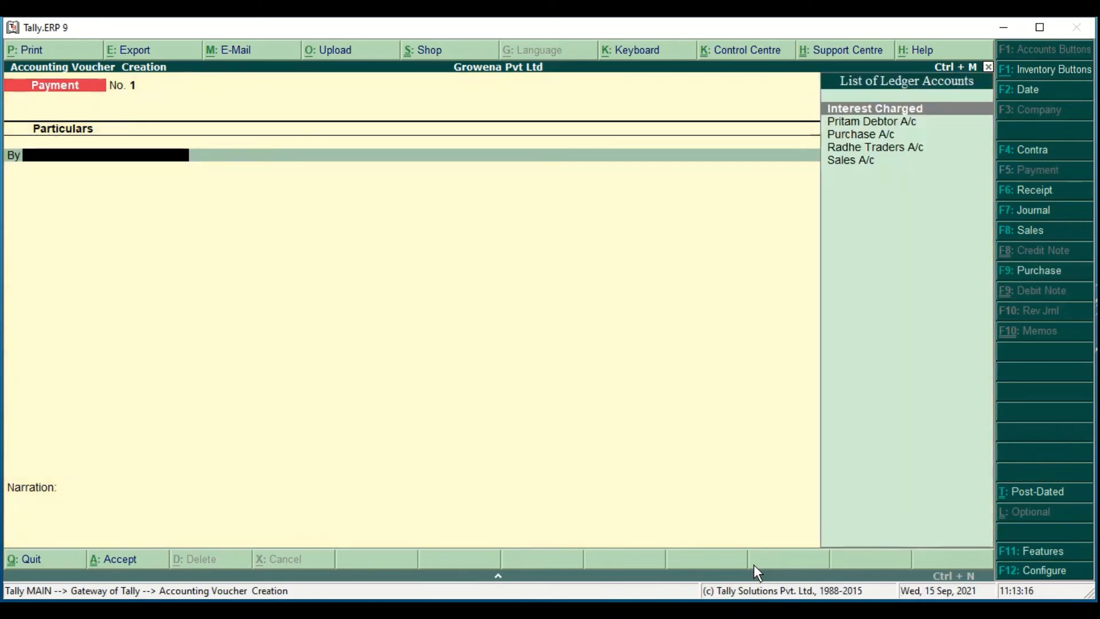
{"action": "type", "text": "Rad"}
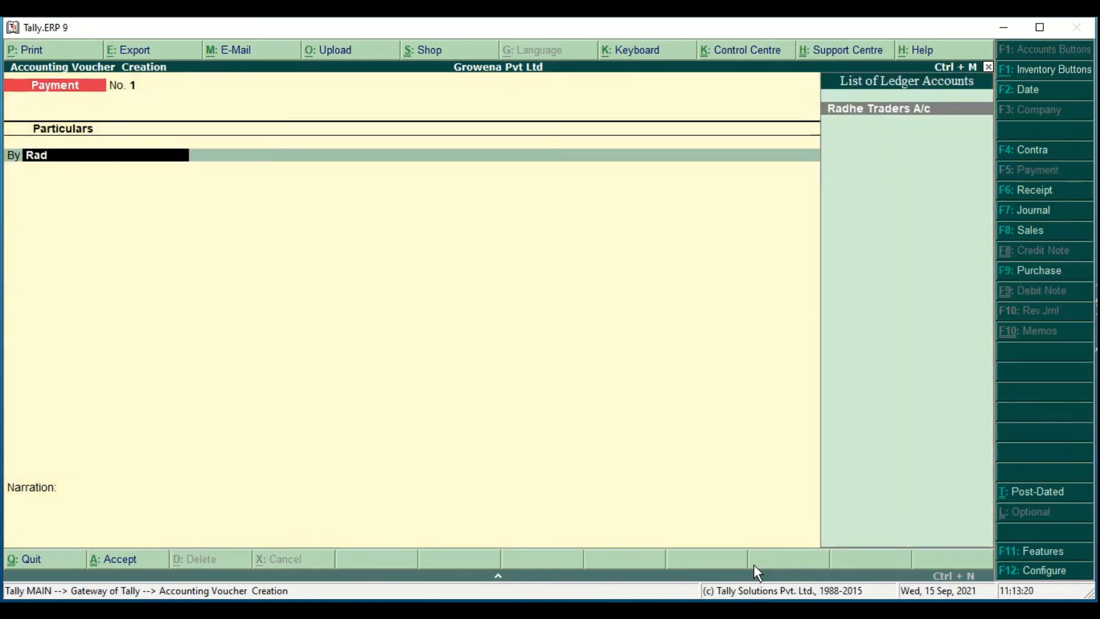
{"action": "key", "text": "F2"}
{"action": "type", "text": "1-4"}
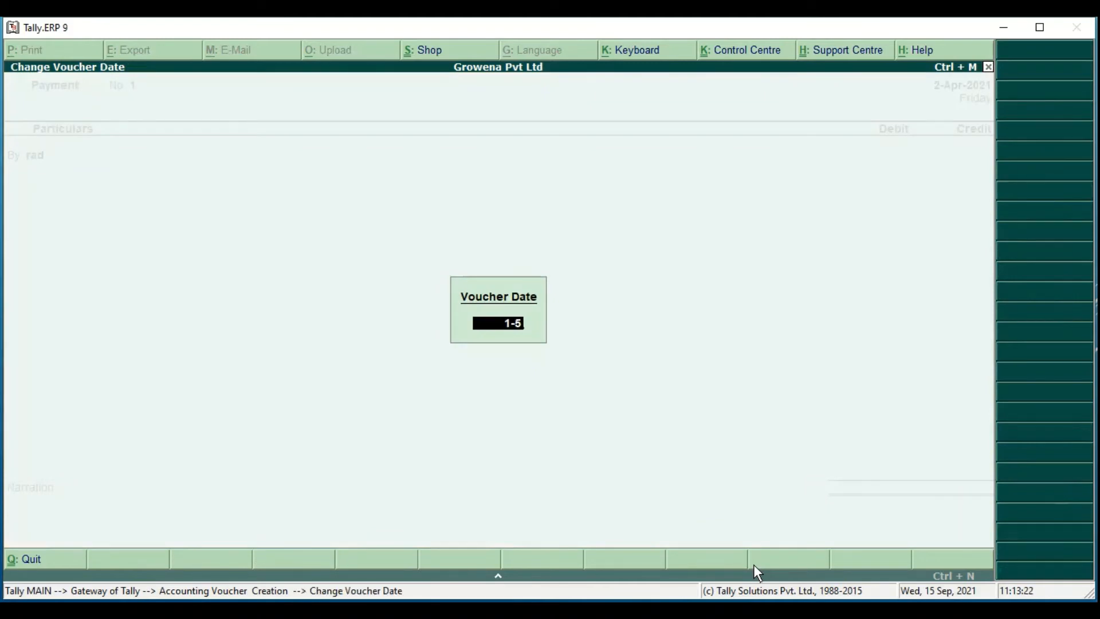
{"action": "key", "text": "Return"}
Debit Radhe Traders A/c with 12000 in the payment voucher.
{"action": "type", "text": "Radhe"}
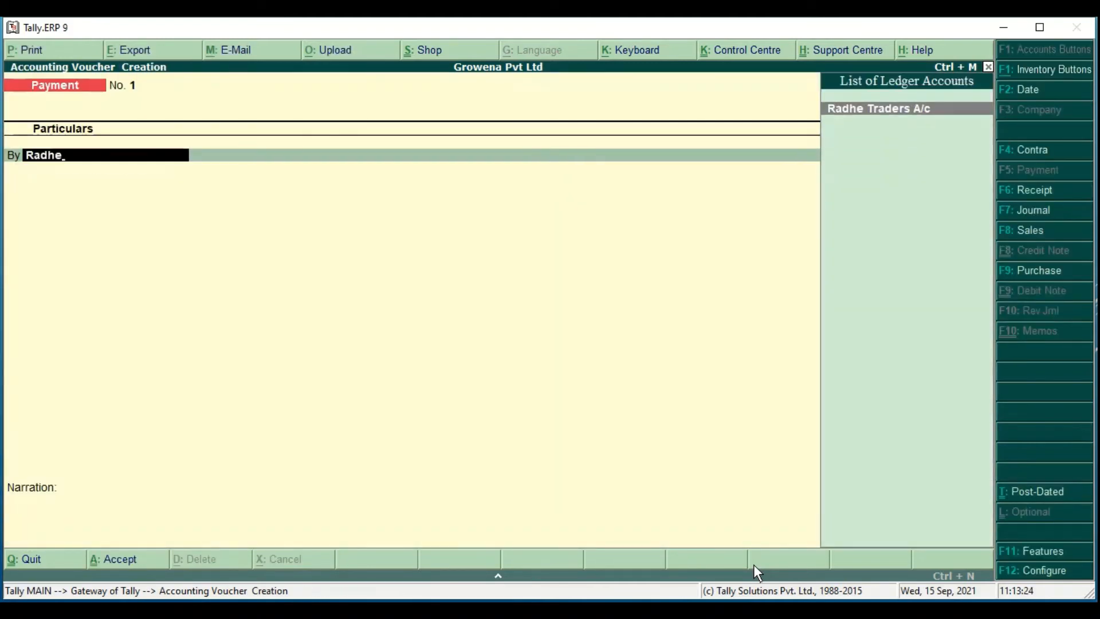
{"action": "key", "text": "Return"}
{"action": "type", "text": "12000"}
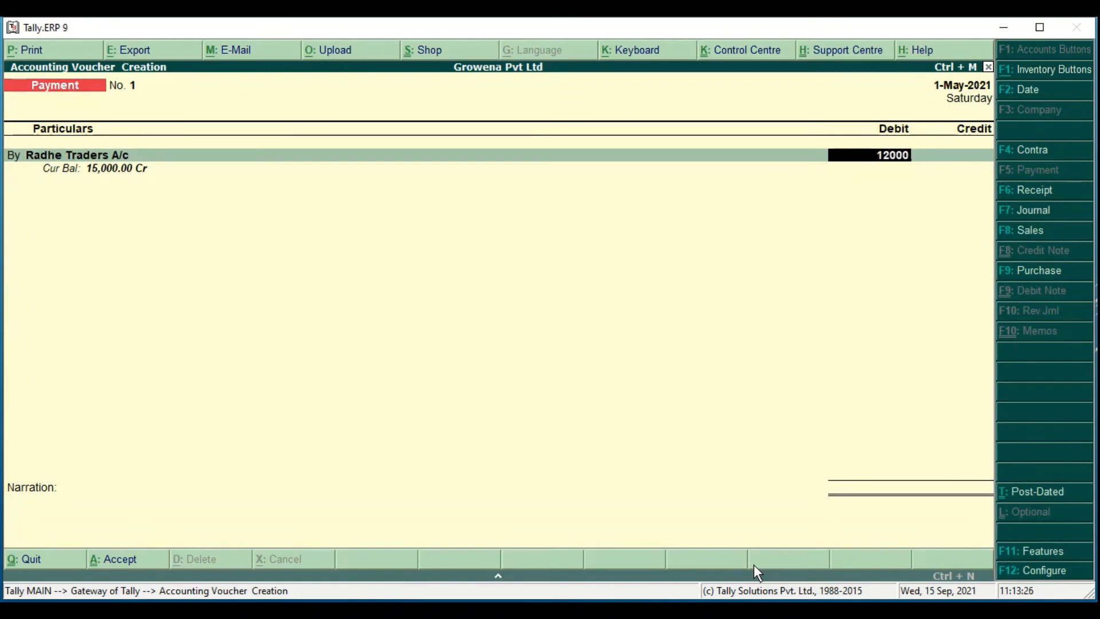
{"action": "key", "text": "Return"}
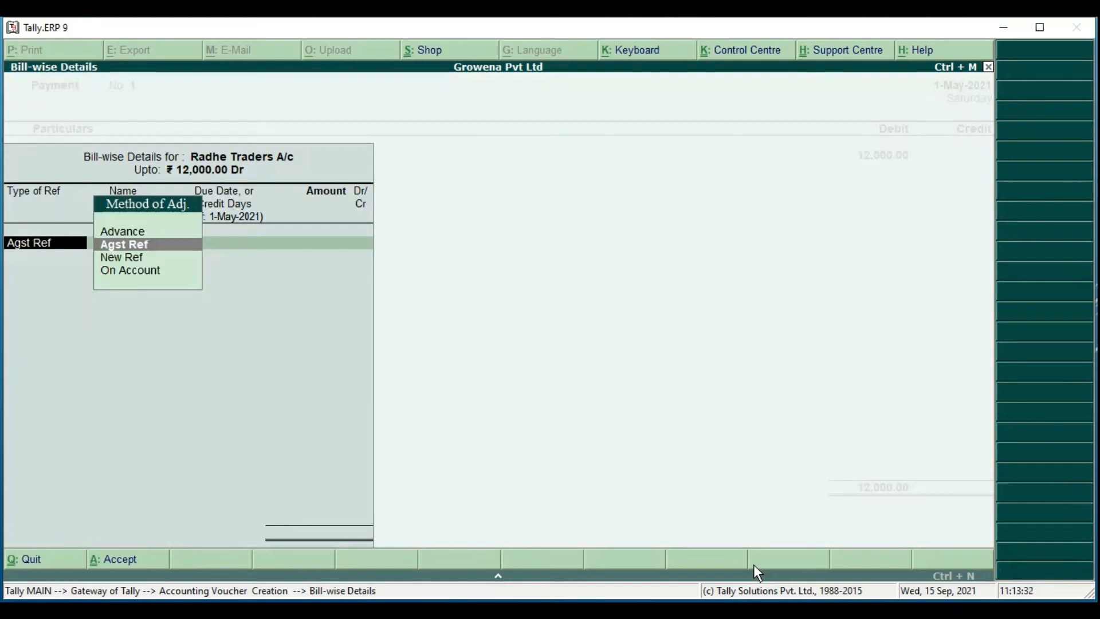
Allocate the payment as Agst Ref, with 10,000.00 against Bill-01 and 2,000.00 against Bill-02.
{"action": "key", "text": "Return"}
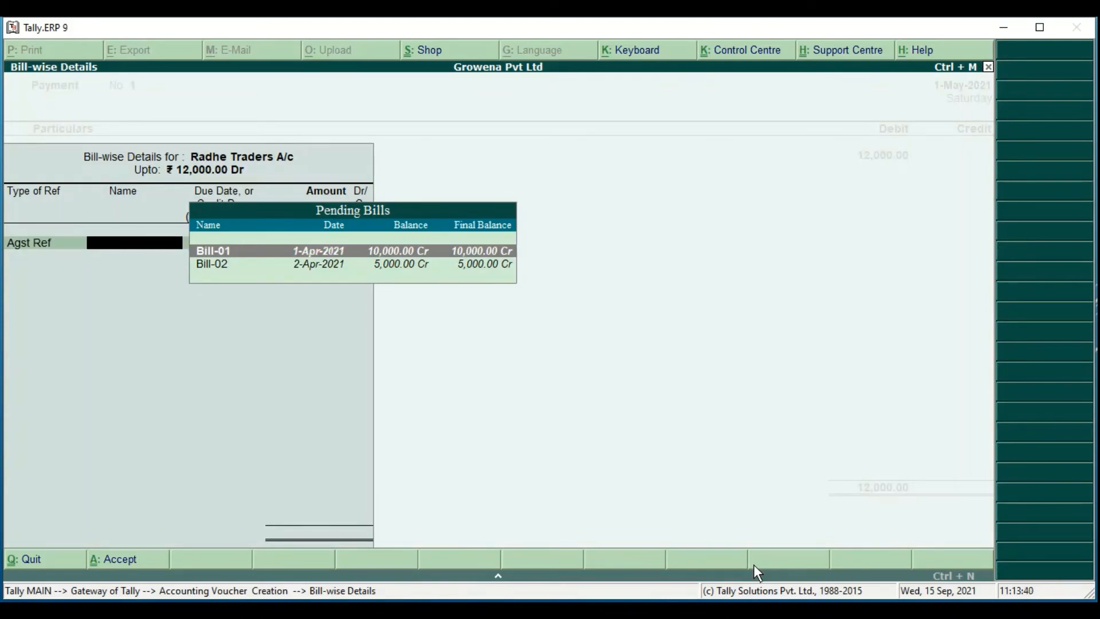
{"action": "key", "text": "Return"}
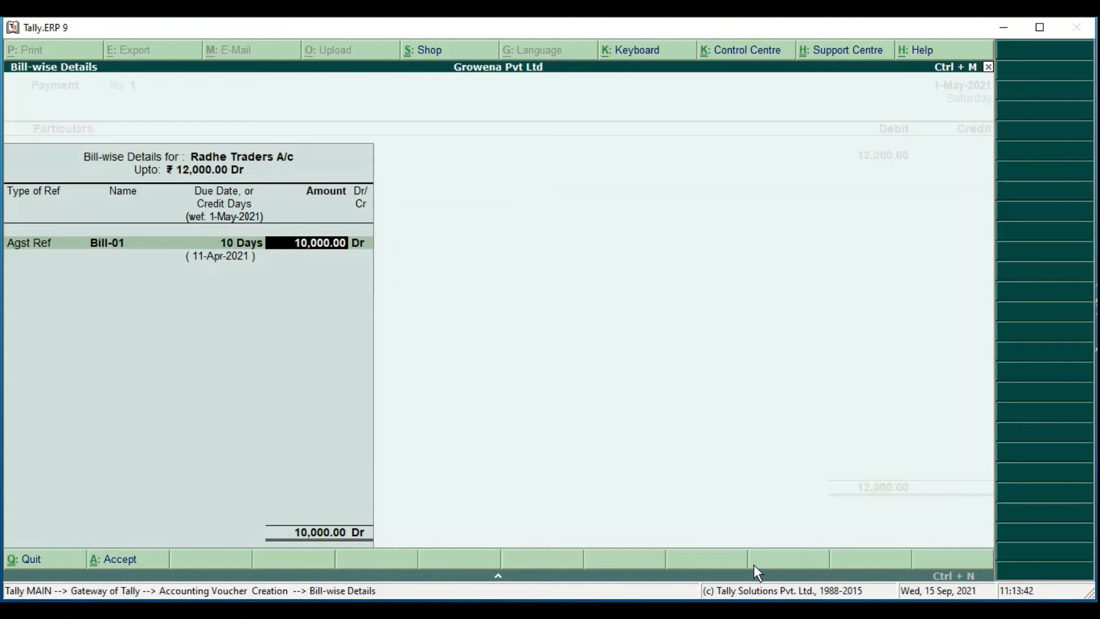
{"action": "key", "text": "Return"}
{"action": "key", "text": "Return"}
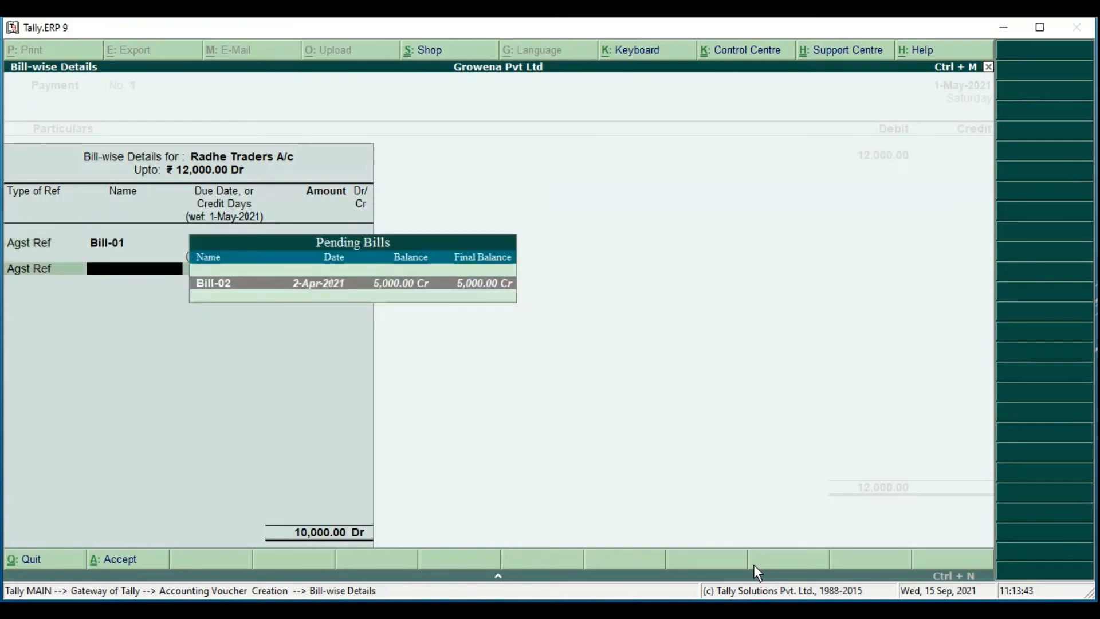
{"action": "key", "text": "Return"}
{"action": "key", "text": "Return"}
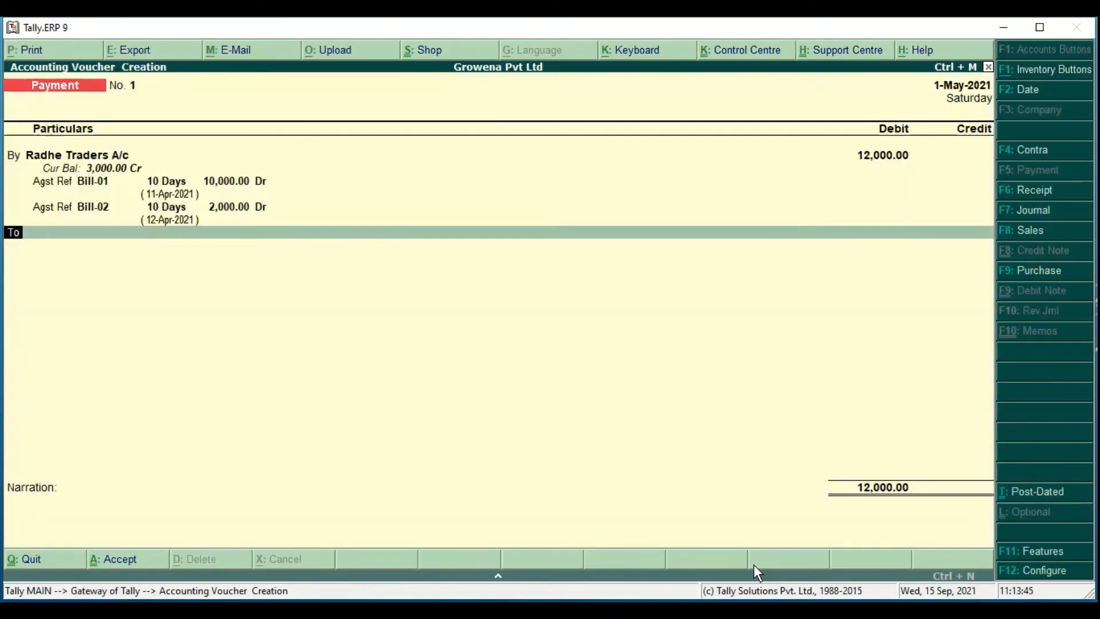
Credit Cash with 12,000.00, leave the narration blank, and save the payment voucher.
{"action": "key", "text": "Return"}
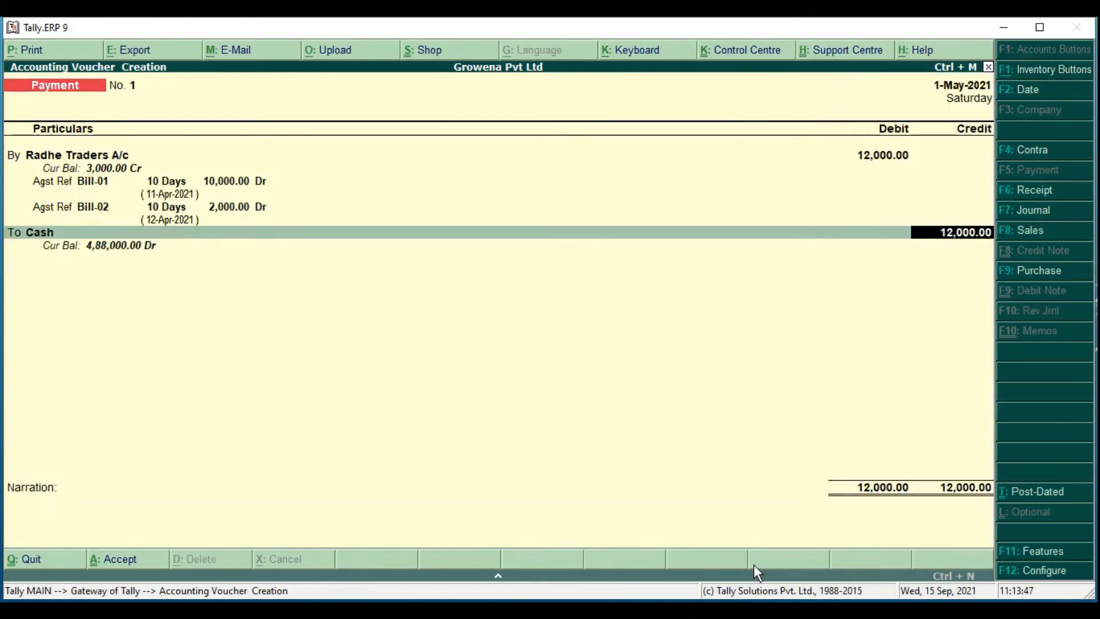
{"action": "key", "text": "Return"}
{"action": "key", "text": "Return"}
{"action": "key", "text": "Return"}
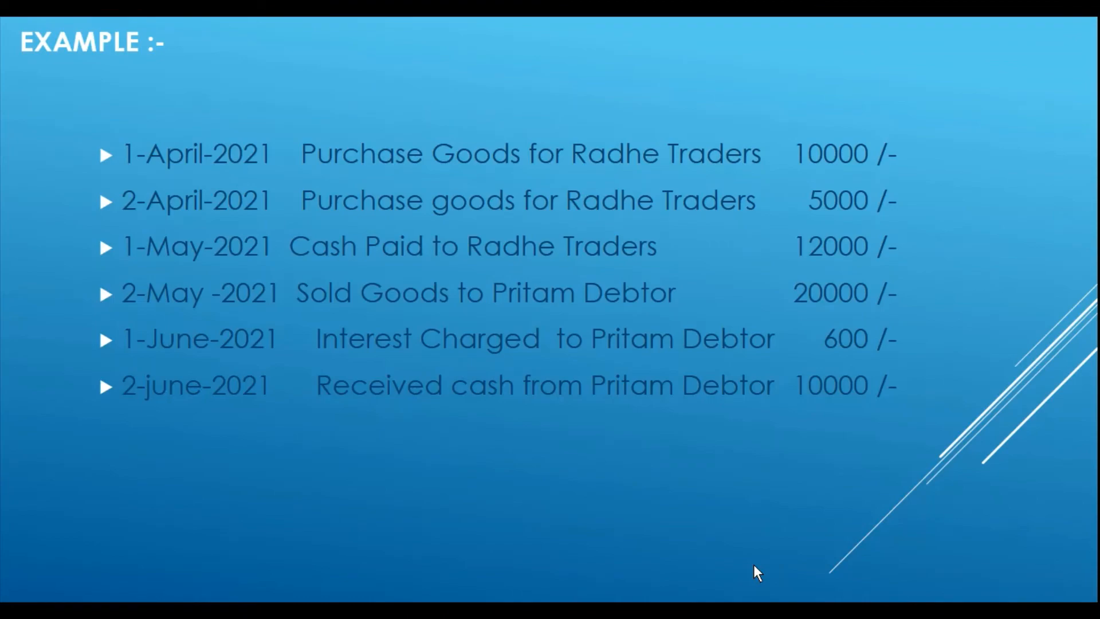
Open a sales voucher dated 2-May-2021 in voucher mode, leaving the reference blank.
{"action": "key", "text": "alt+Tab"}
{"action": "key", "text": "F2"}
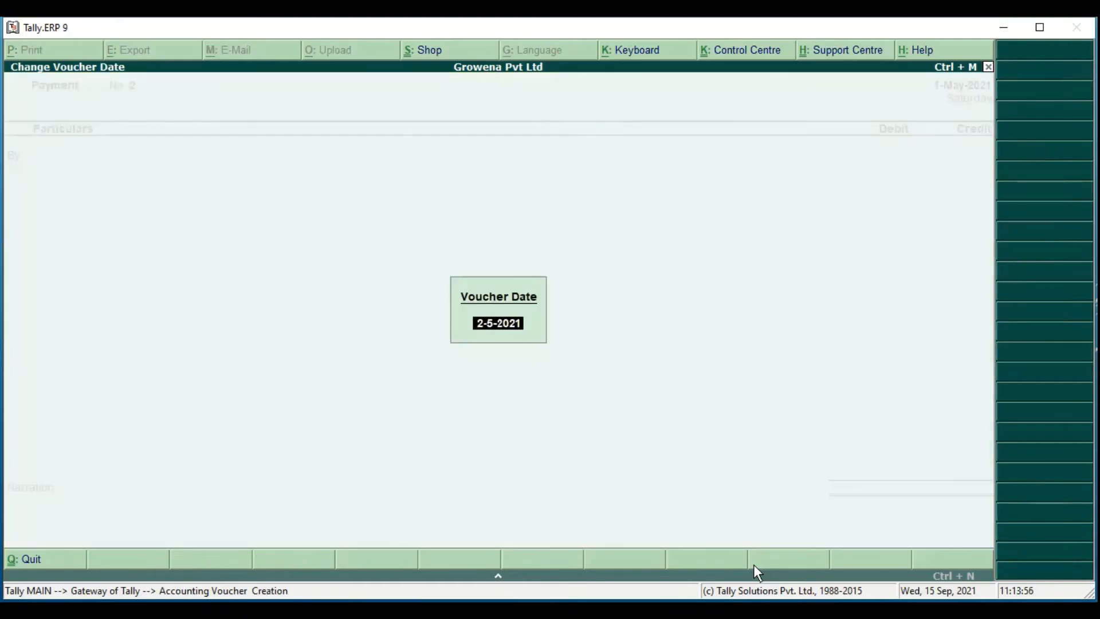
{"action": "key", "text": "Return"}
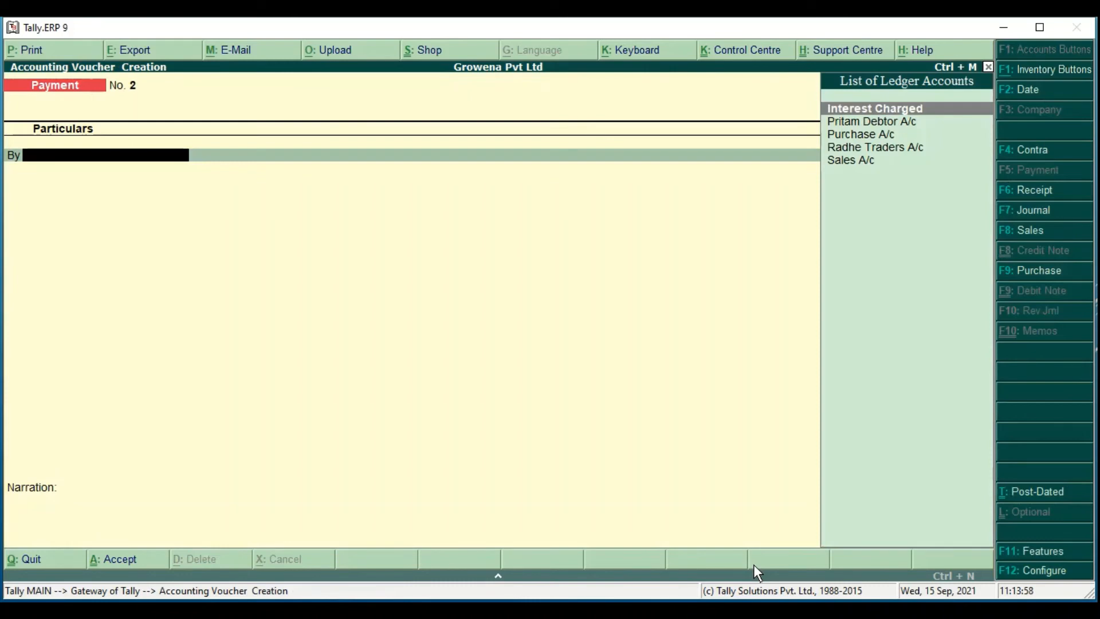
{"action": "key", "text": "F8"}
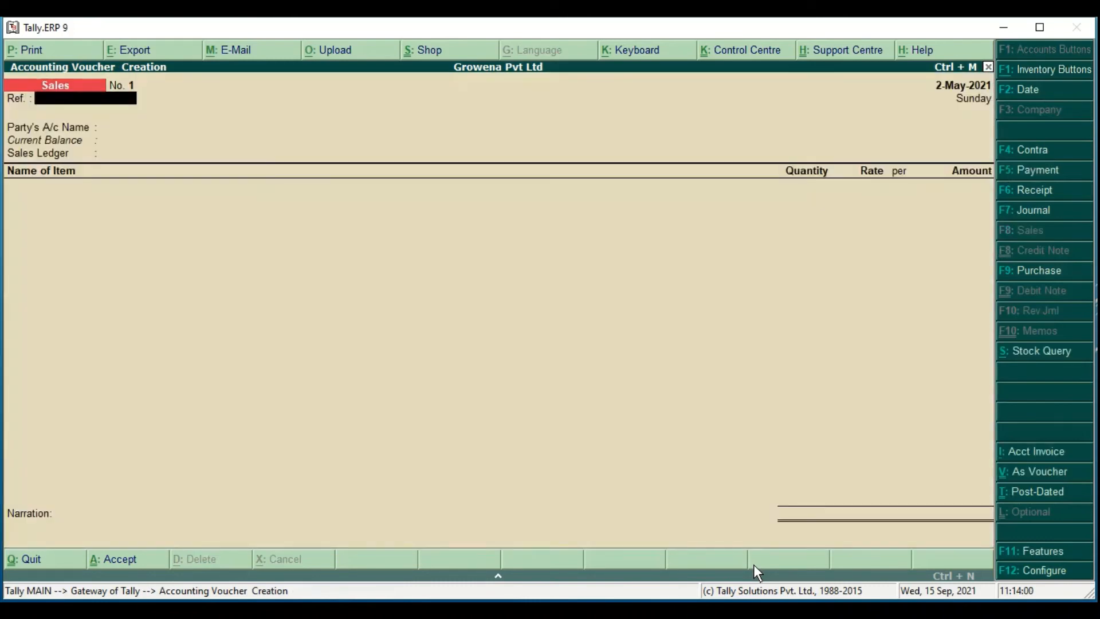
{"action": "key", "text": "ctrl+v"}
{"action": "key", "text": "Return"}
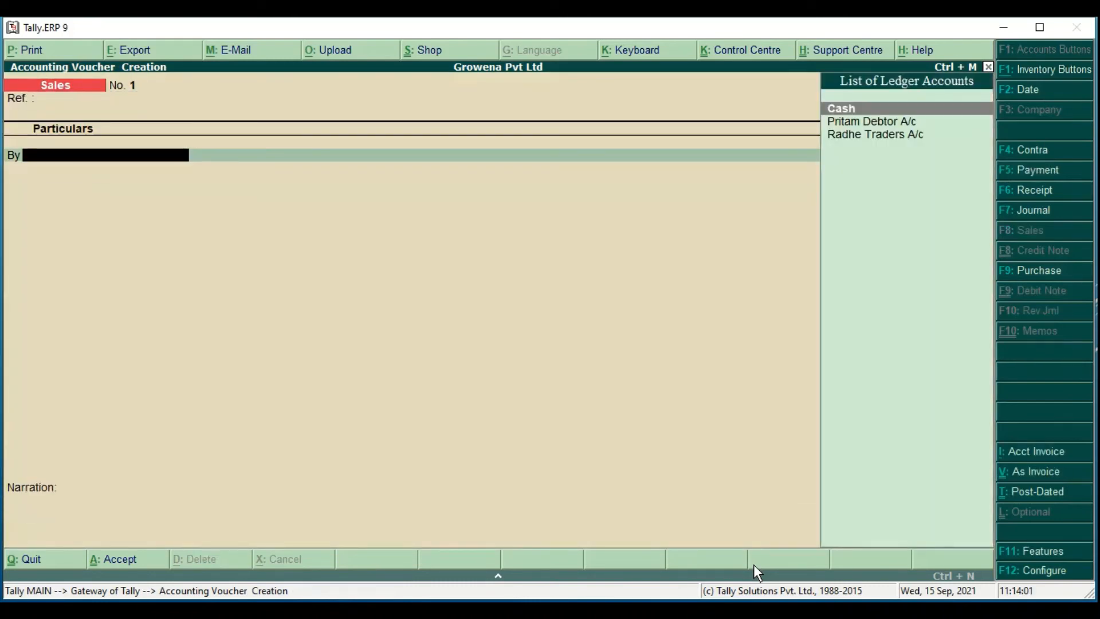
Debit the debtor party's ledger account with 20000 in the sales voucher.
{"action": "type", "text": "Pri"}
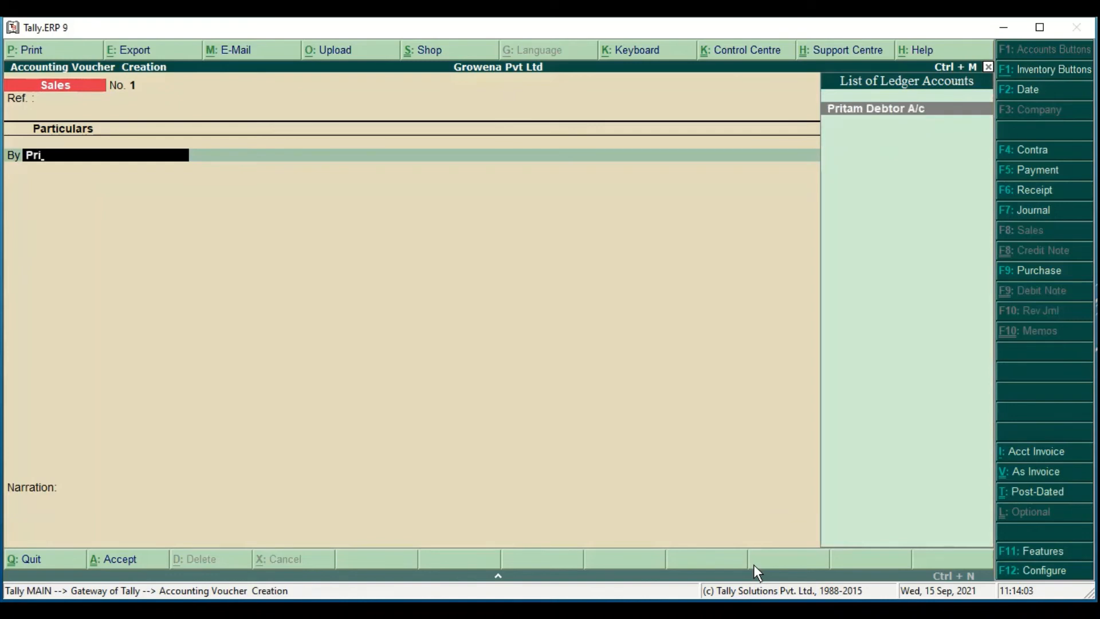
{"action": "key", "text": "Return"}
{"action": "key", "text": "Return"}
{"action": "key", "text": "Return"}
{"action": "key", "text": "Return"}
{"action": "type", "text": "20000"}
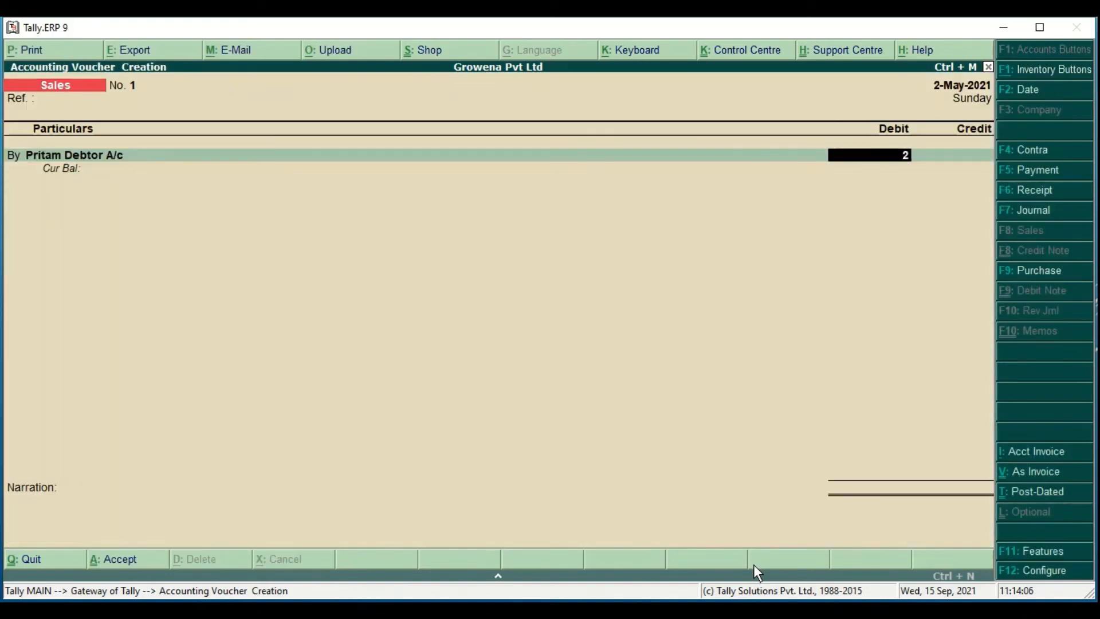
{"action": "key", "text": "Return"}
Allocate the 20,000.00 debit to a New Ref bill named Bill-01, keeping the 12-day credit period.
{"action": "key", "text": "Return"}
{"action": "key", "text": "Return"}
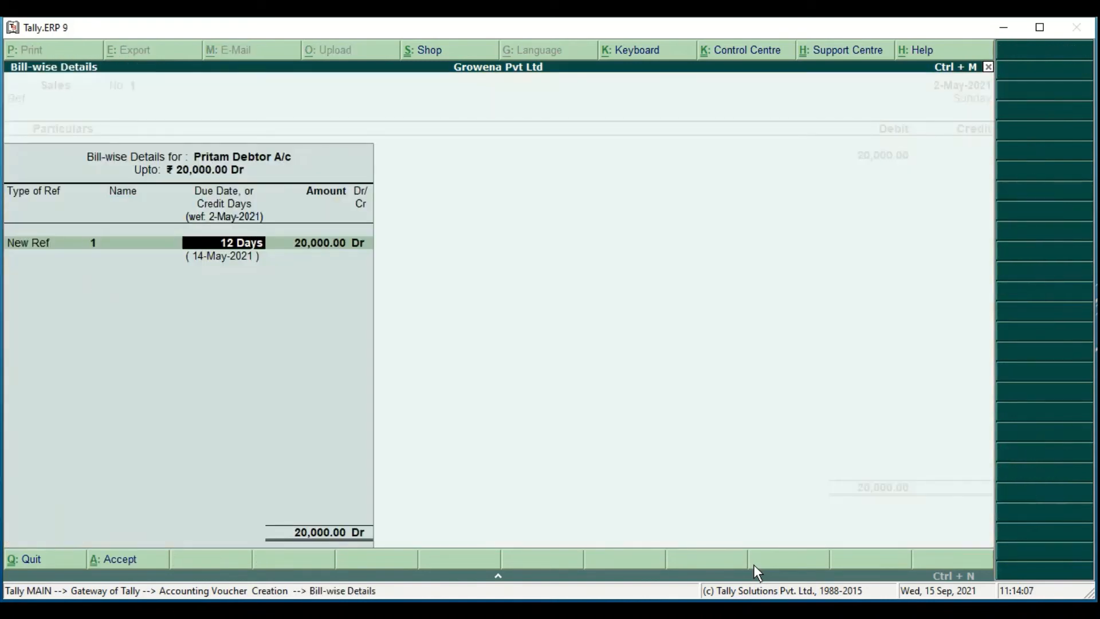
{"action": "key", "text": "BackSpace"}
{"action": "key", "text": "BackSpace"}
{"action": "key", "text": "Return"}
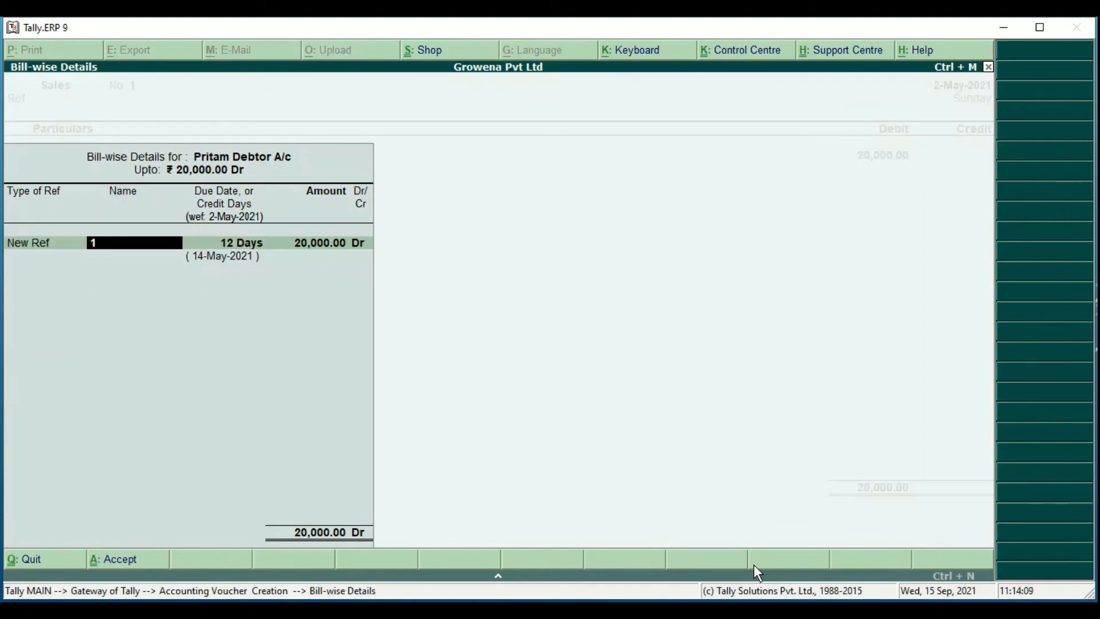
{"action": "type", "text": "Bi"}
{"action": "key", "text": "BackSpace"}
{"action": "type", "text": "ll-01"}
{"action": "key", "text": "Return"}
{"action": "key", "text": "Return"}
Credit Sales A/c with 20,000.00, leave the inventory allocations and narration blank, and save the sales voucher.
{"action": "key", "text": "Return"}
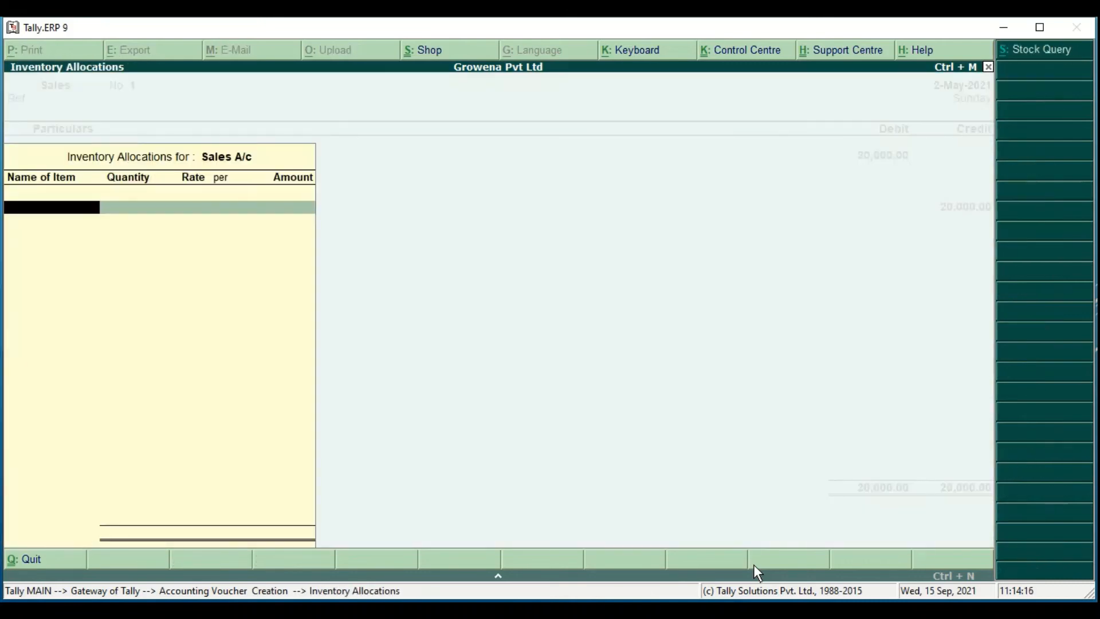
{"action": "key", "text": "Return"}
{"action": "key", "text": "Return"}
{"action": "key", "text": "Return"}
{"action": "key", "text": "Return"}
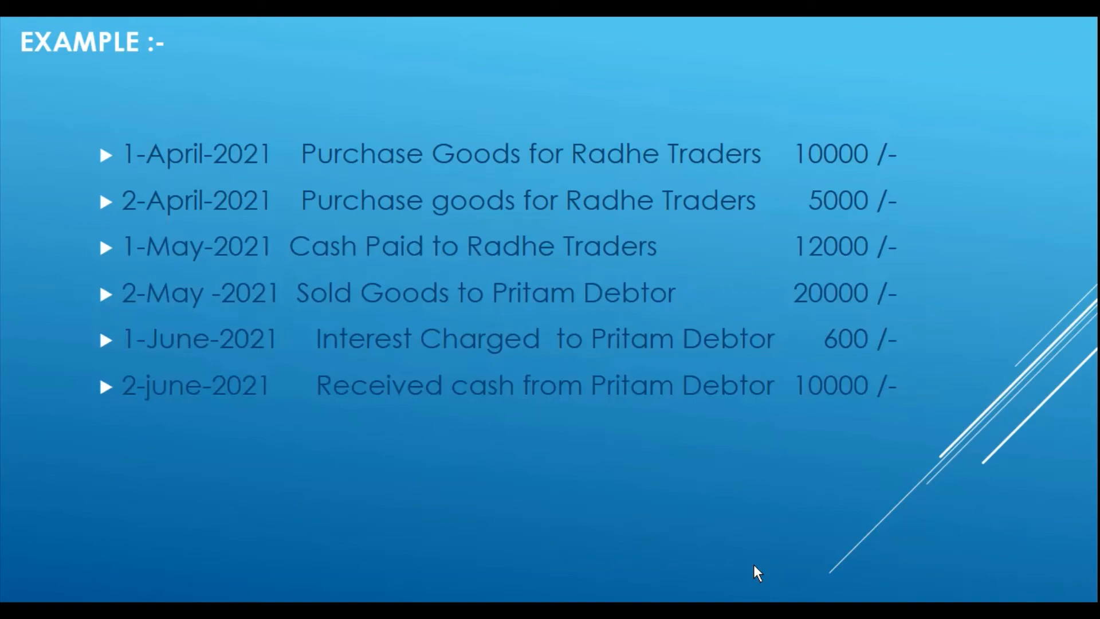
{"action": "key", "text": "alt+Tab"}
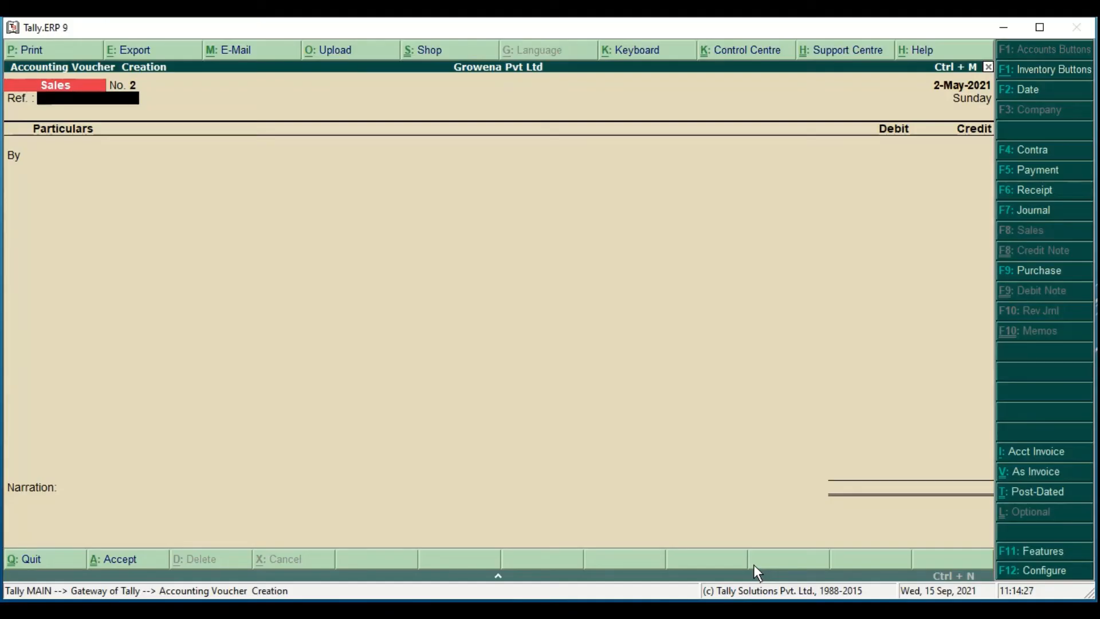
Change the voucher date to 1-Jun-2021 and switch to a journal voucher.
{"action": "key", "text": "F2"}
{"action": "type", "text": "1-6"}
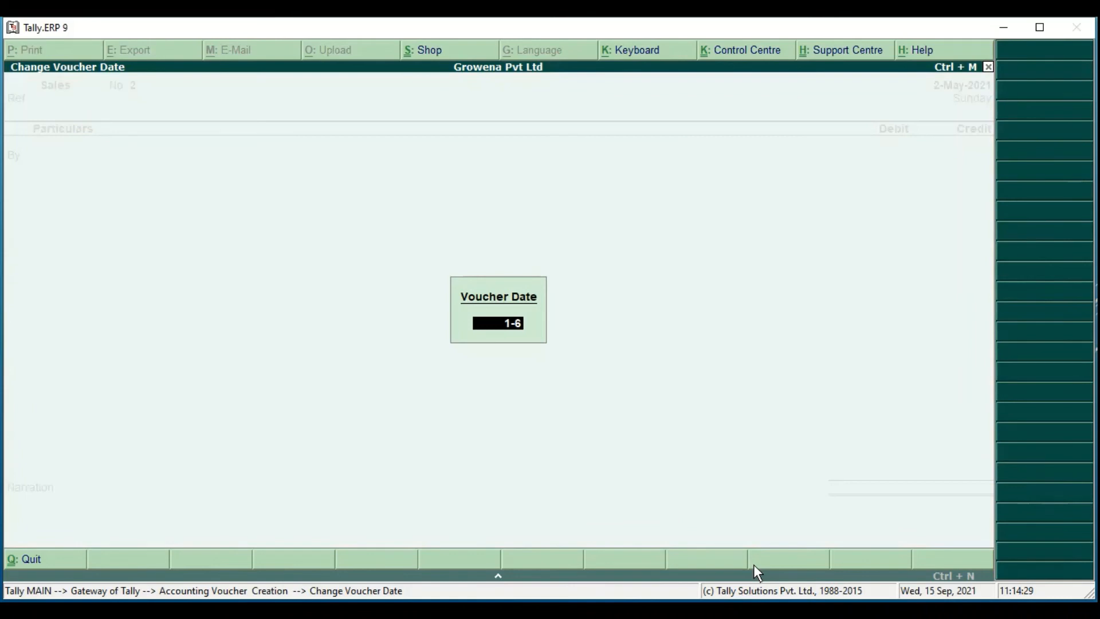
{"action": "key", "text": "Return"}
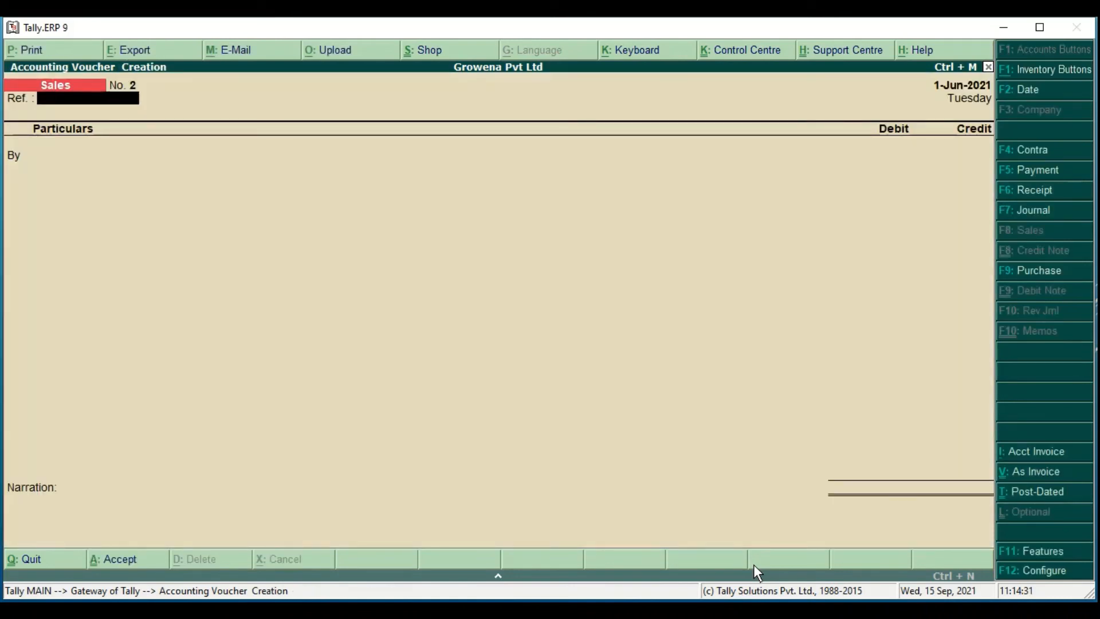
{"action": "key", "text": "F7"}
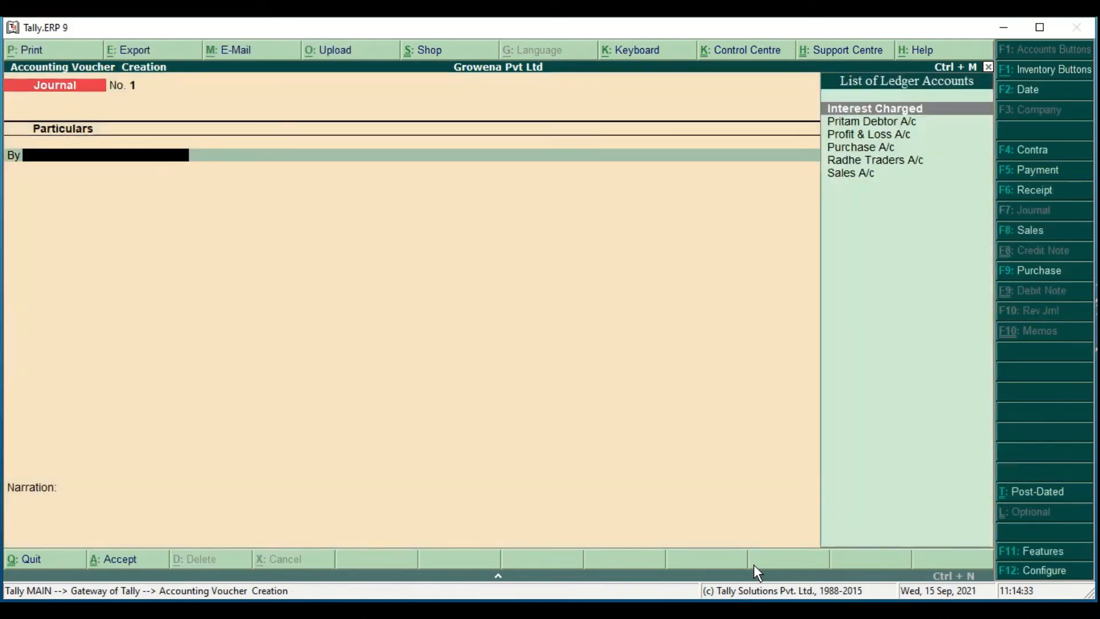
Debit the debtor party's ledger account with 500 in the journal voucher.
{"action": "key", "text": "Return"}
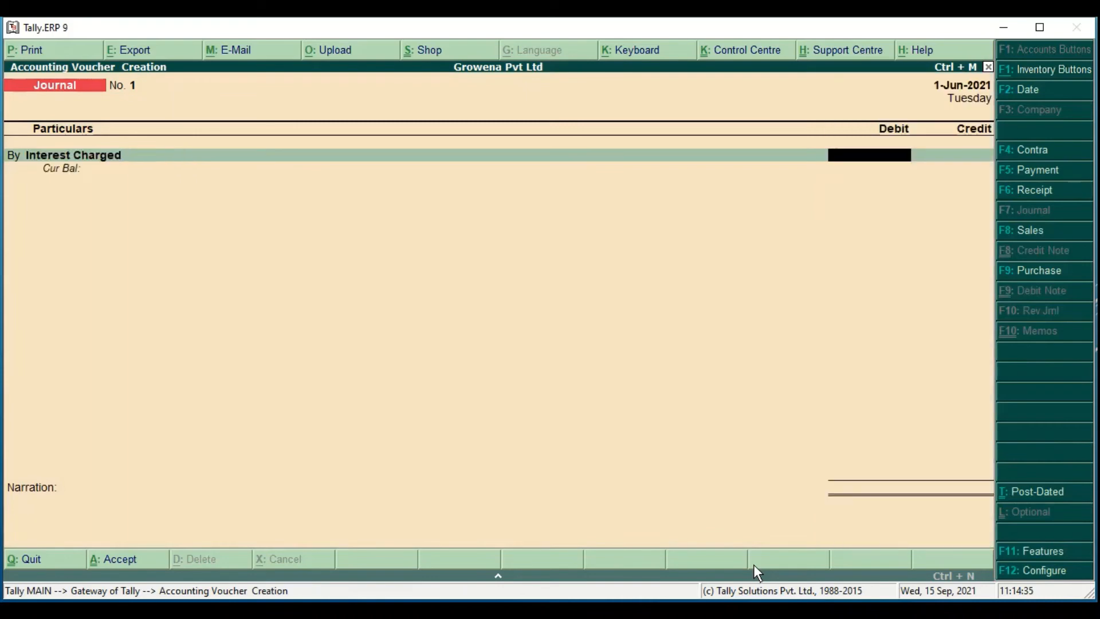
{"action": "key", "text": "BackSpace"}
{"action": "key", "text": "Down"}
{"action": "key", "text": "Return"}
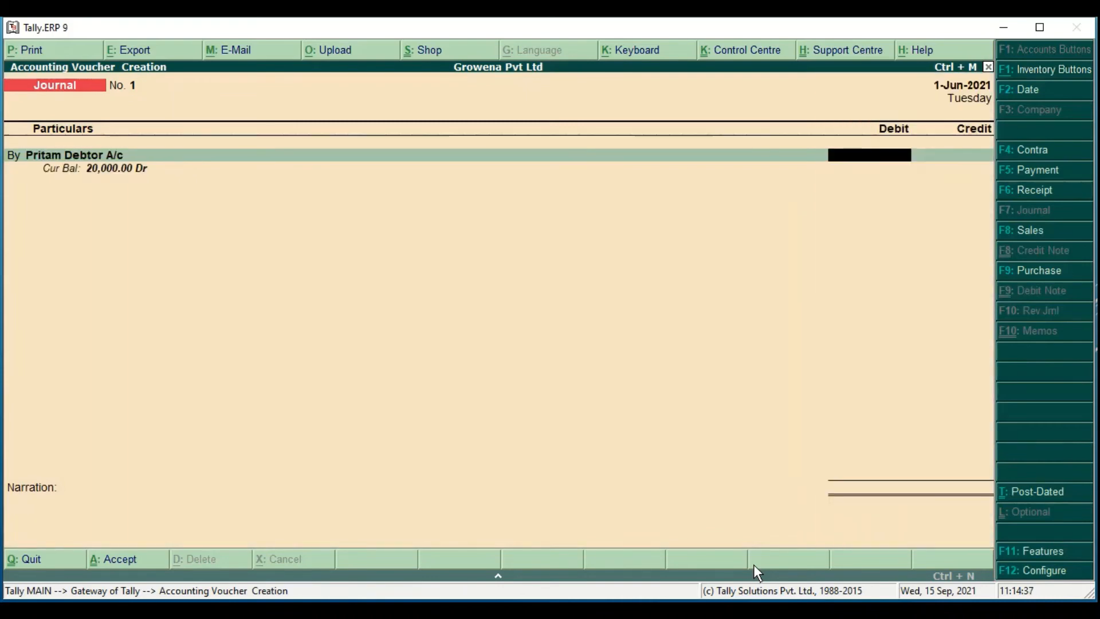
{"action": "type", "text": "500"}
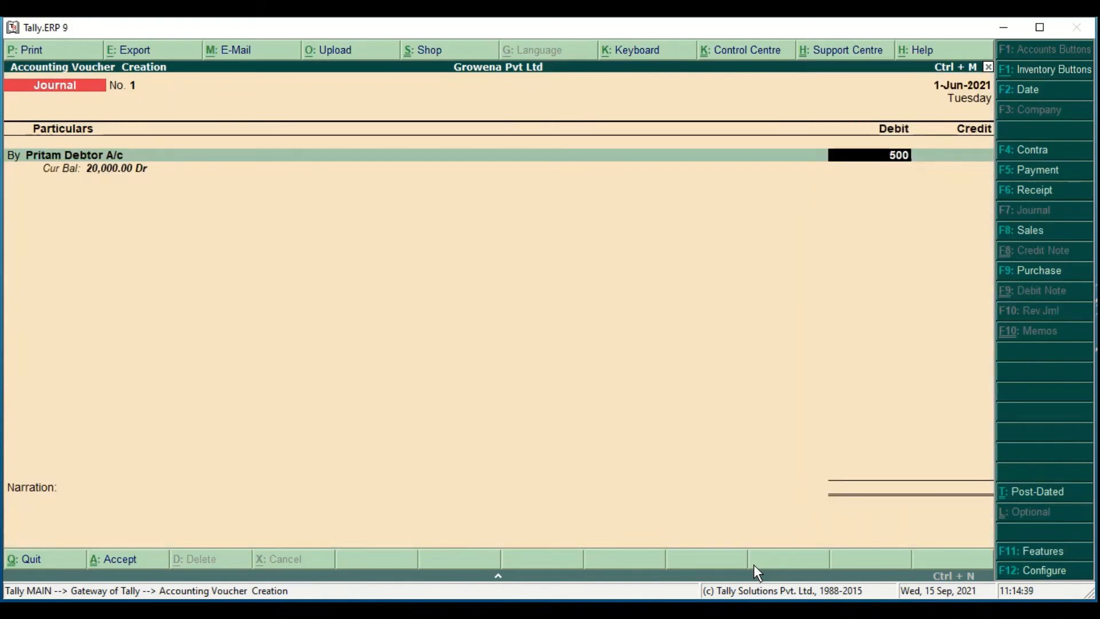
Allocate the debtor's 500.00 debit as On Account in the bill-wise details.
{"action": "key", "text": "Return"}
{"action": "key", "text": "Down"}
{"action": "key", "text": "Down"}
{"action": "key", "text": "Return"}
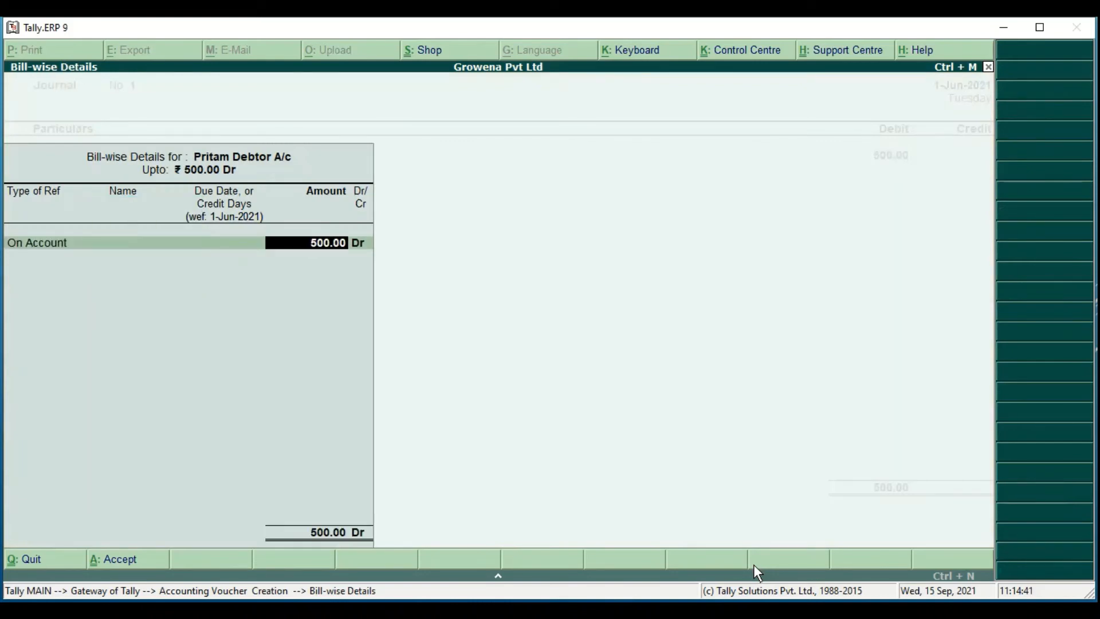
{"action": "key", "text": "Return"}
{"action": "key", "text": "Return"}
{"action": "key", "text": "Return"}
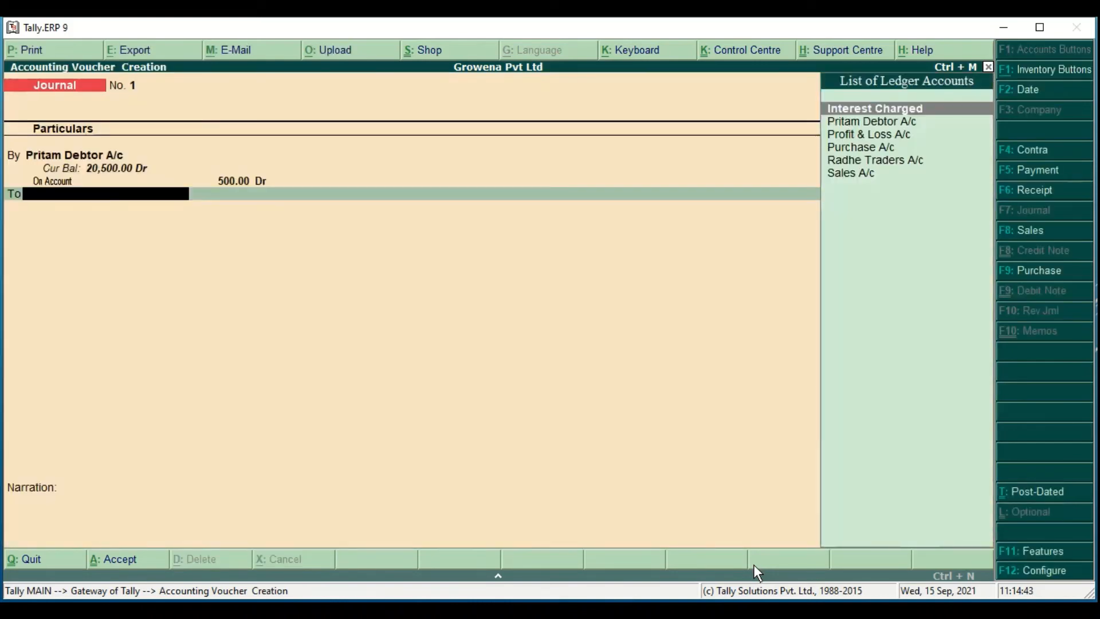
Credit Interest Charged with 500.00 allocated On Account, leave the narration blank, and save the journal voucher.
{"action": "key", "text": "Down"}
{"action": "key", "text": "Up"}
{"action": "key", "text": "Return"}
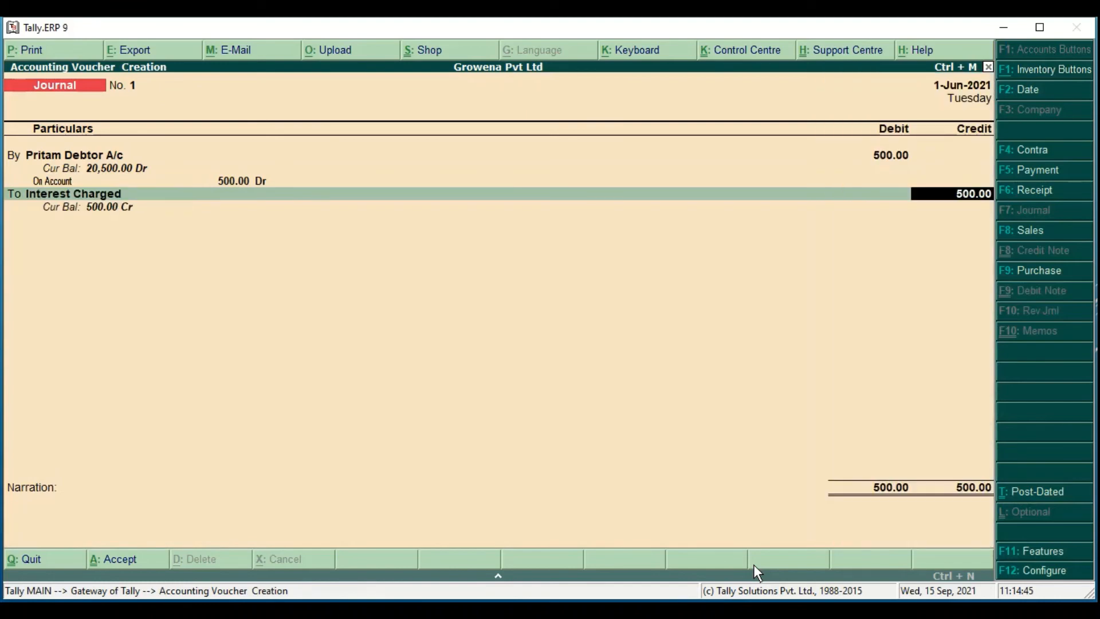
{"action": "key", "text": "Return"}
{"action": "key", "text": "Return"}
{"action": "key", "text": "Return"}
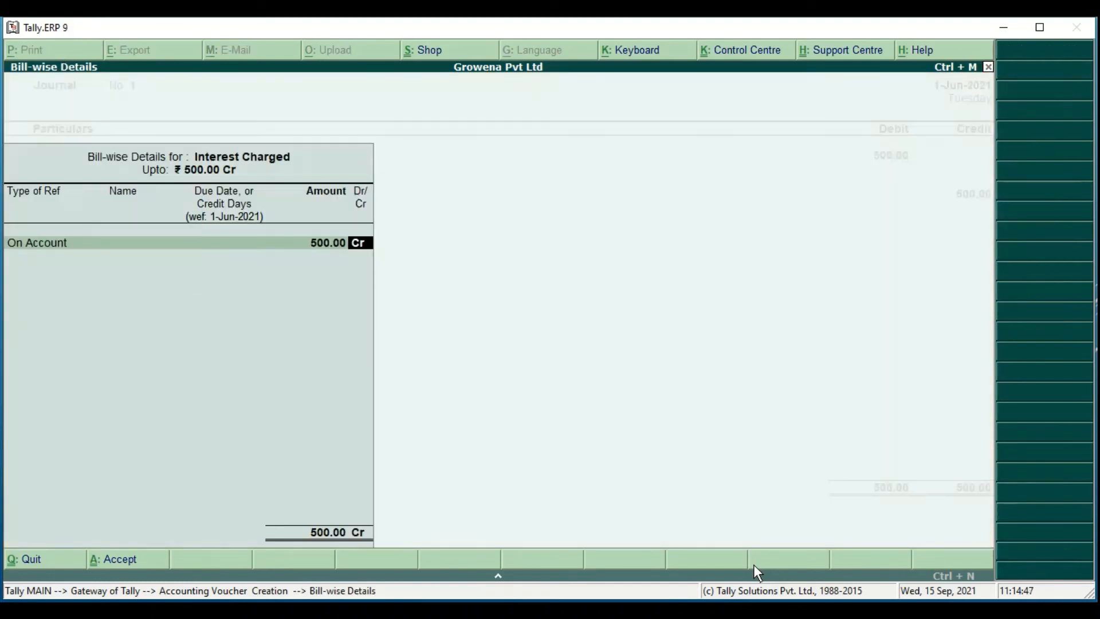
{"action": "key", "text": "Return"}
{"action": "key", "text": "Return"}
{"action": "key", "text": "Return"}
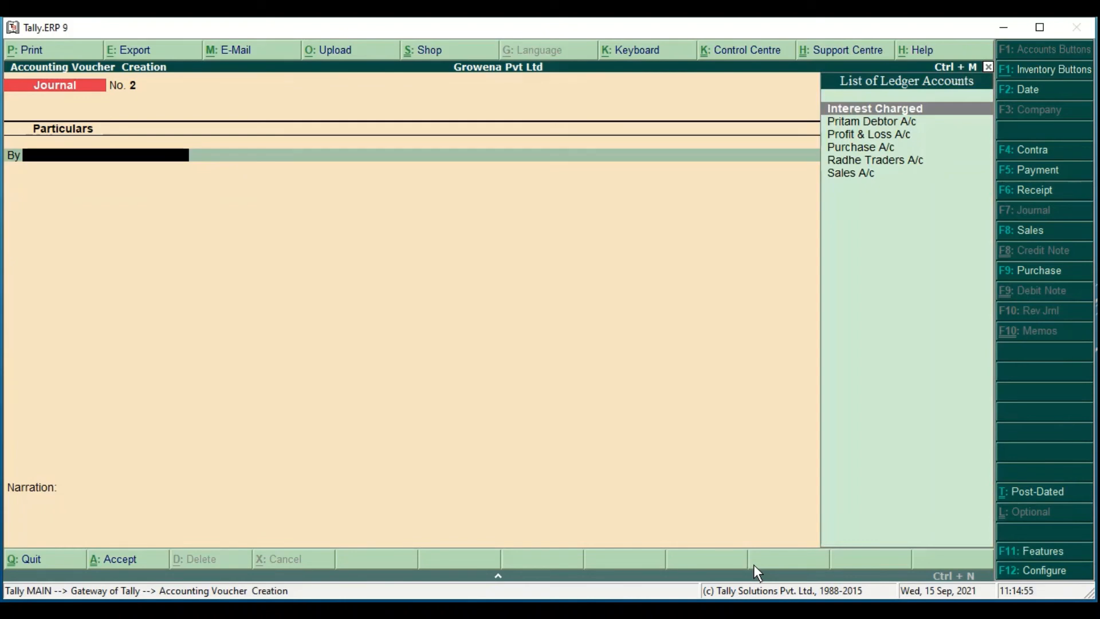
Check the example transactions on the slide, return to Tally.ERP 9, and open a receipt voucher dated 2-Jun-2021.
{"action": "key", "text": "alt+Tab"}
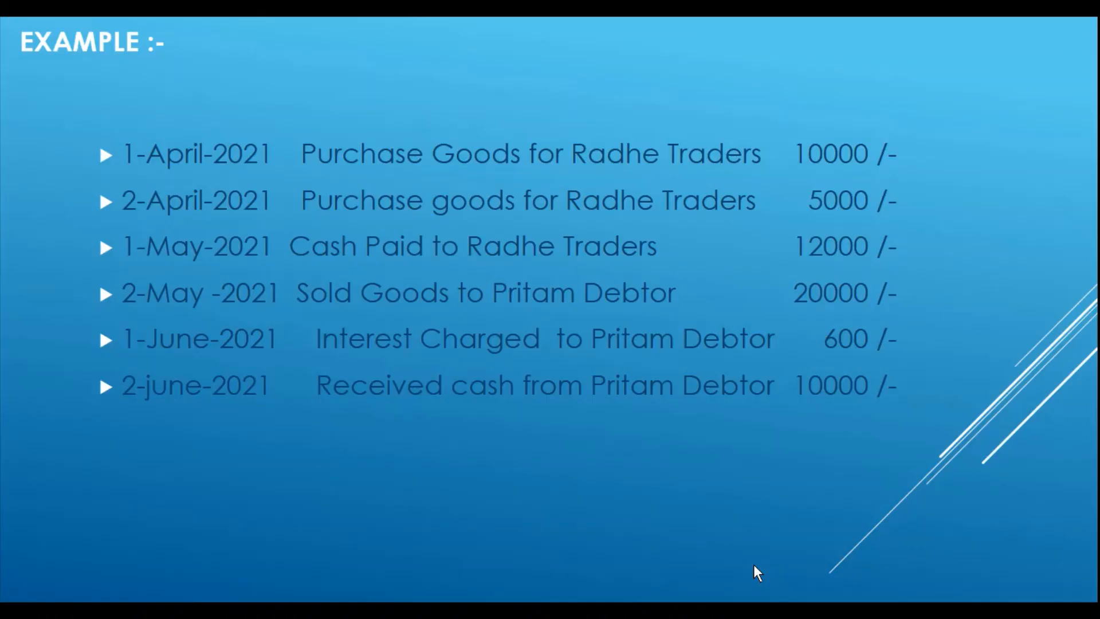
{"action": "key", "text": "alt+Tab"}
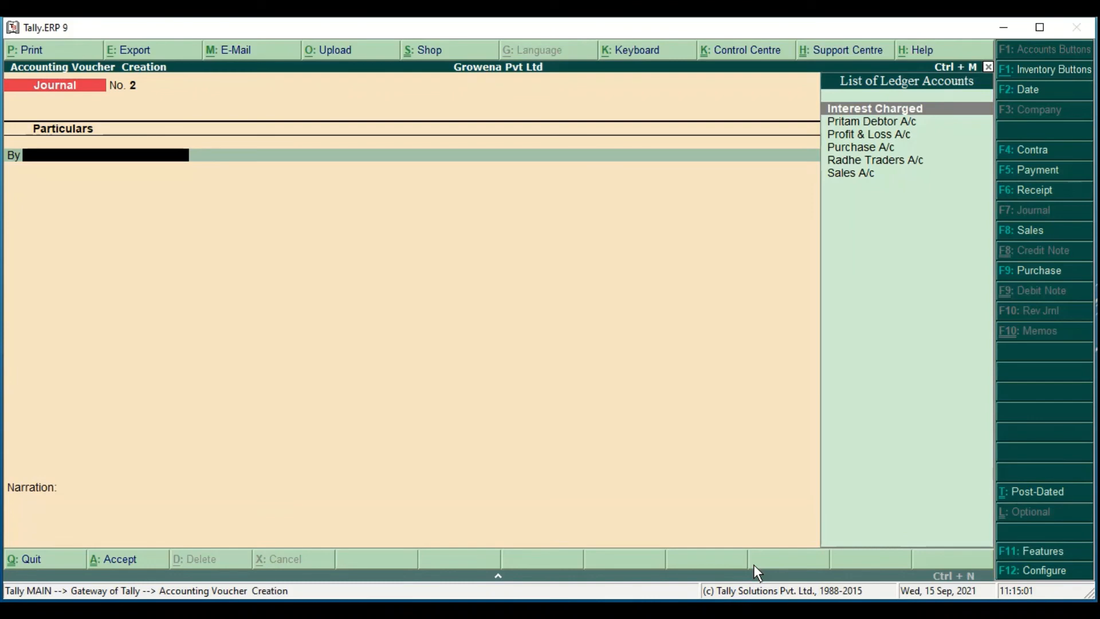
{"action": "key", "text": "F6"}
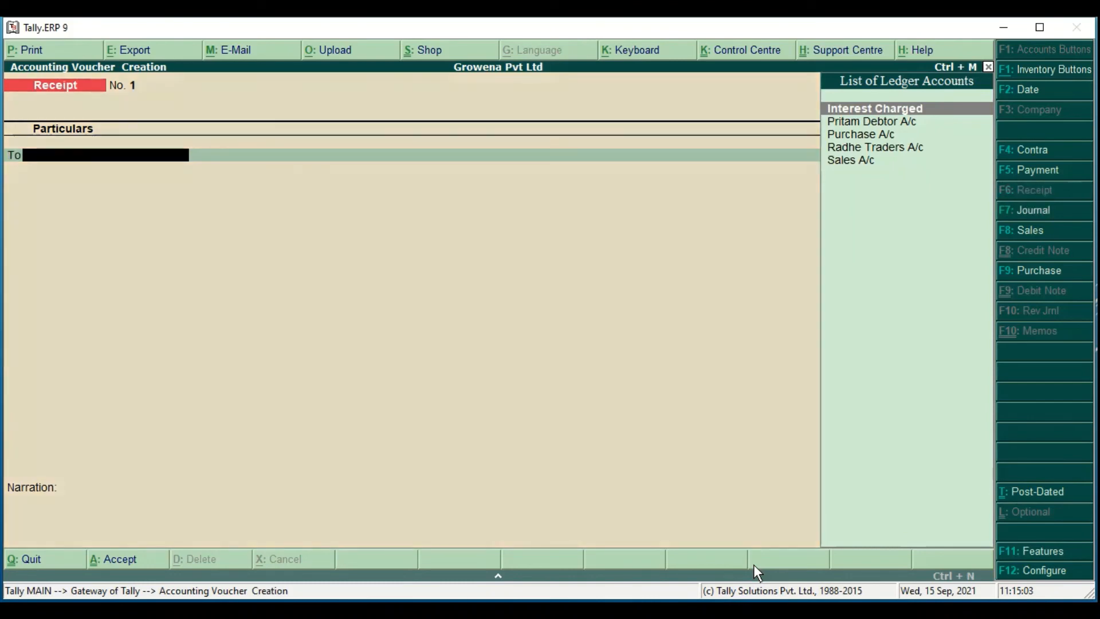
{"action": "key", "text": "F2"}
{"action": "key", "text": "Return"}
Credit the debtor party's ledger account with 10000 and allocate it as Agst Ref to Bill-01.
{"action": "key", "text": "Down"}
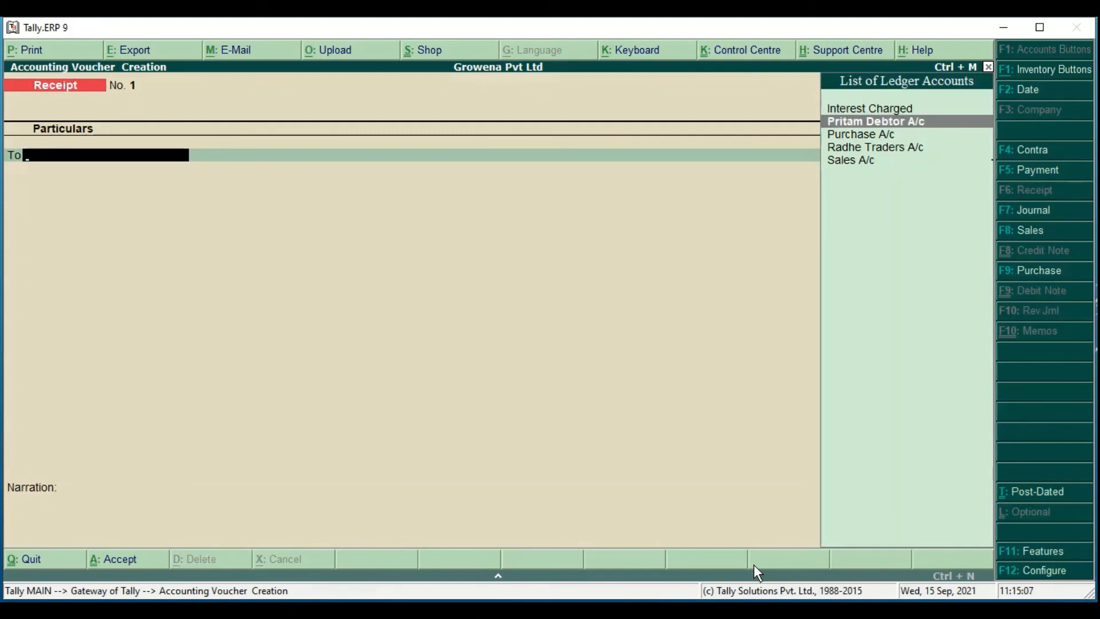
{"action": "key", "text": "Return"}
{"action": "type", "text": "10000"}
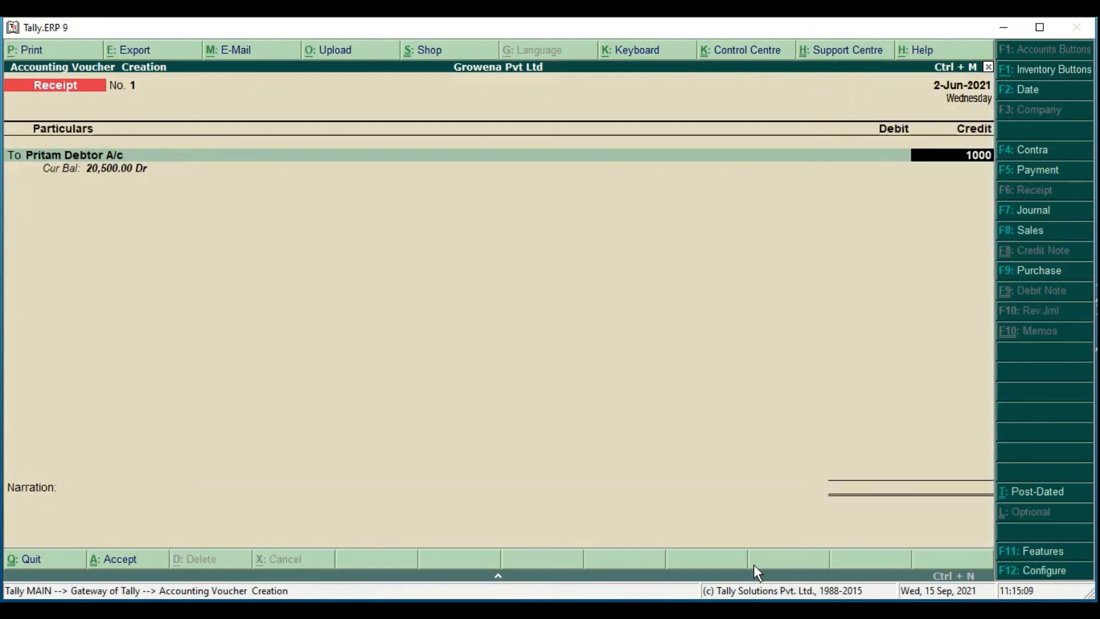
{"action": "key", "text": "Return"}
{"action": "key", "text": "Return"}
{"action": "key", "text": "Return"}
{"action": "key", "text": "Return"}
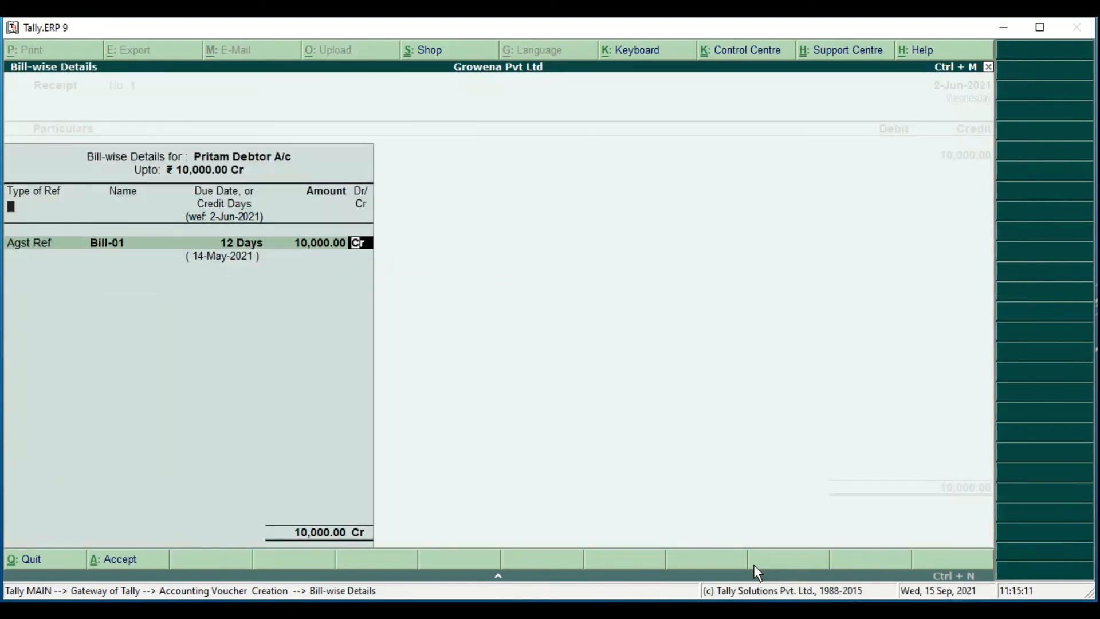
{"action": "key", "text": "Return"}
Debit Cash with 10,000.00, leave the narration blank, and save the receipt voucher.
{"action": "type", "text": "Cas"}
{"action": "key", "text": "Return"}
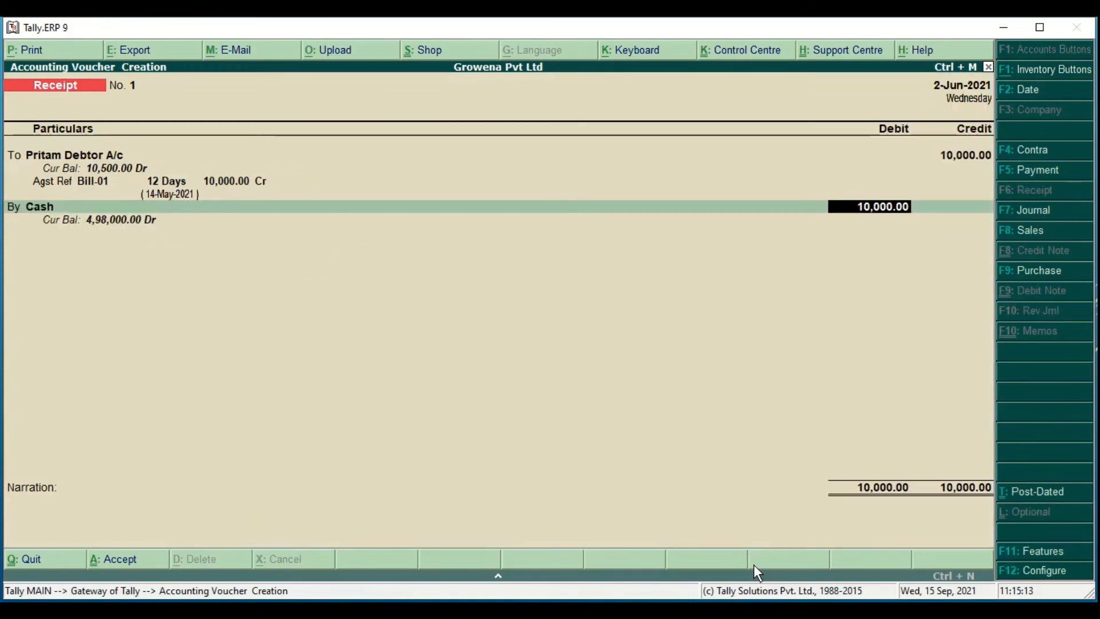
{"action": "key", "text": "Return"}
{"action": "key", "text": "Return"}
{"action": "key", "text": "Return"}
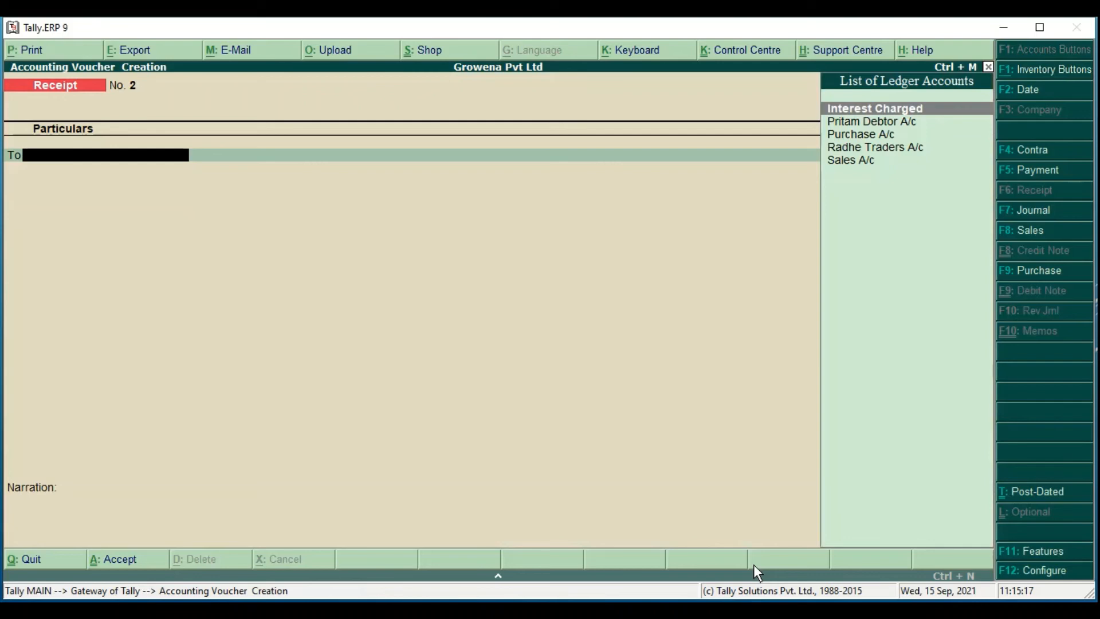
Leave voucher entry and bring up the Display reports for the company.
{"action": "key", "text": "Escape"}
{"action": "key", "text": "Return"}
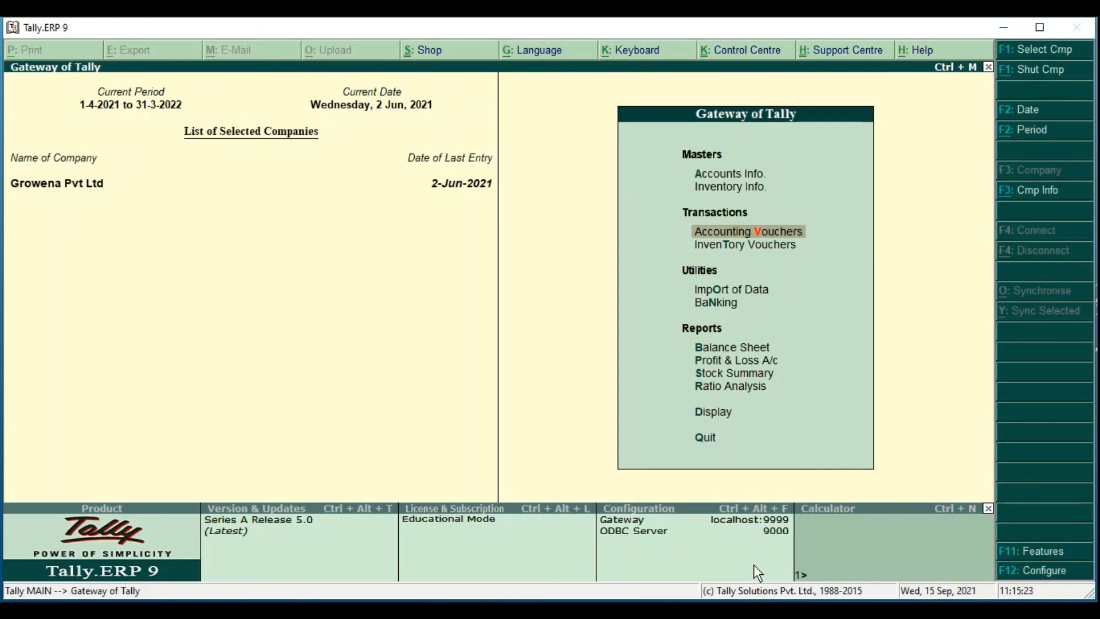
{"action": "key", "text": "Down"}
{"action": "key", "text": "Down"}
{"action": "key", "text": "Down"}
{"action": "key", "text": "Down"}
{"action": "key", "text": "Down"}
{"action": "key", "text": "Down"}
{"action": "key", "text": "Down"}
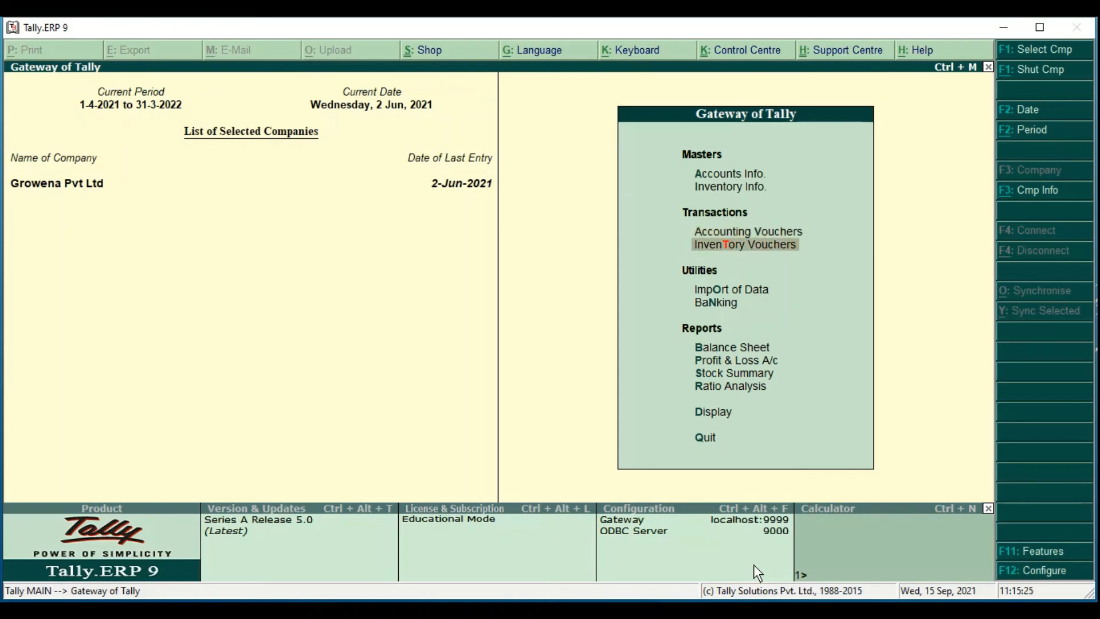
{"action": "key", "text": "Down"}
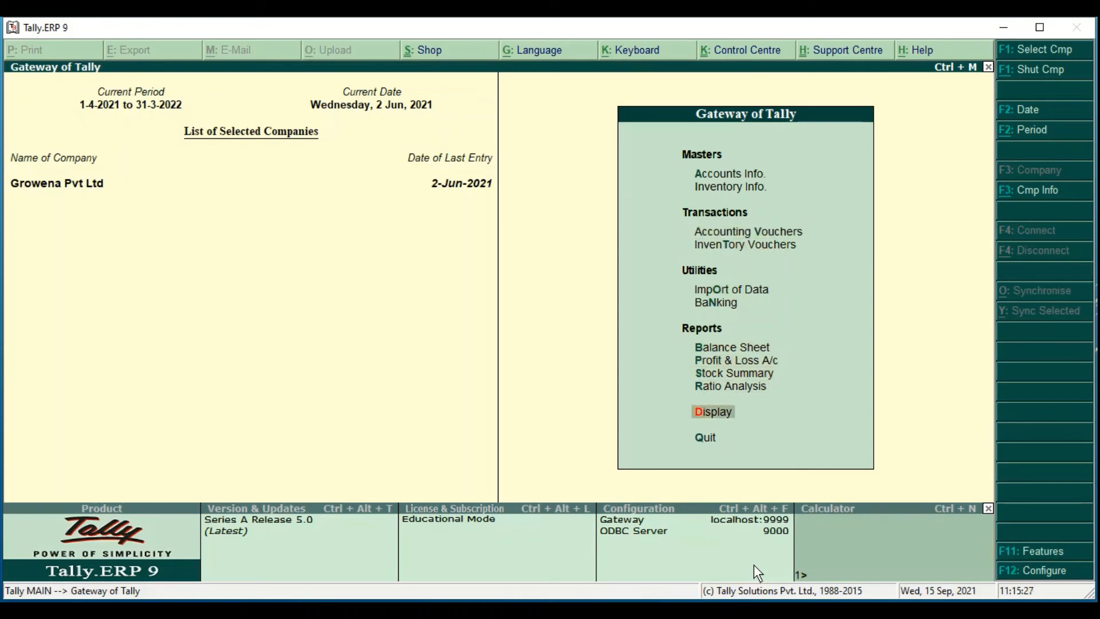
{"action": "key", "text": "Return"}
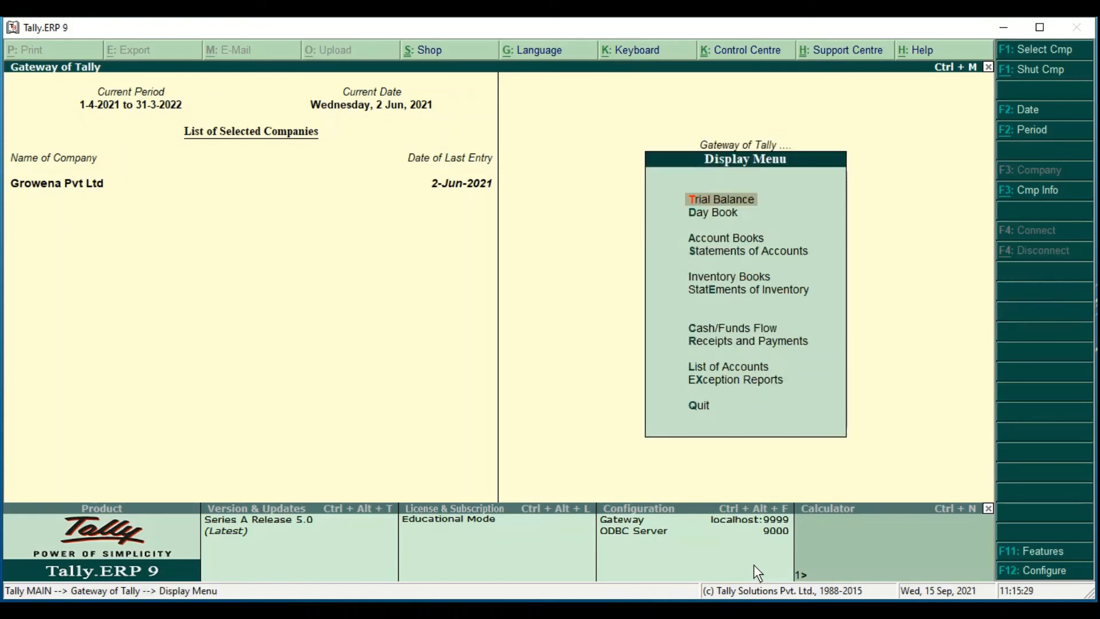
Open the Outstandings reports under Statements of Accounts.
{"action": "key", "text": "Down"}
{"action": "key", "text": "Down"}
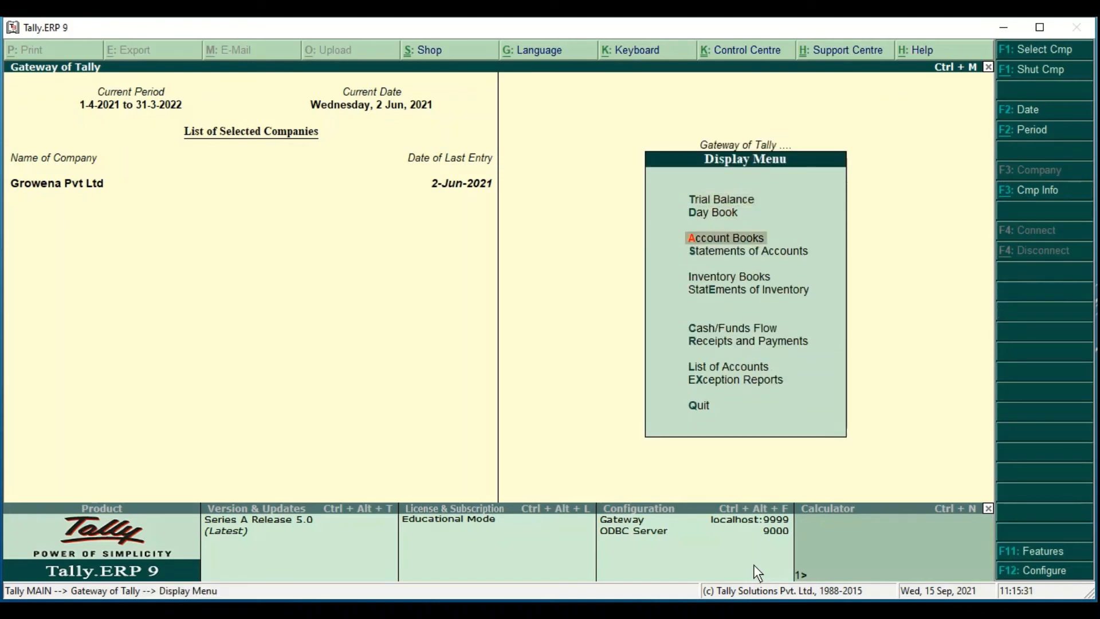
{"action": "key", "text": "Down"}
{"action": "key", "text": "Down"}
{"action": "key", "text": "Up"}
{"action": "key", "text": "Return"}
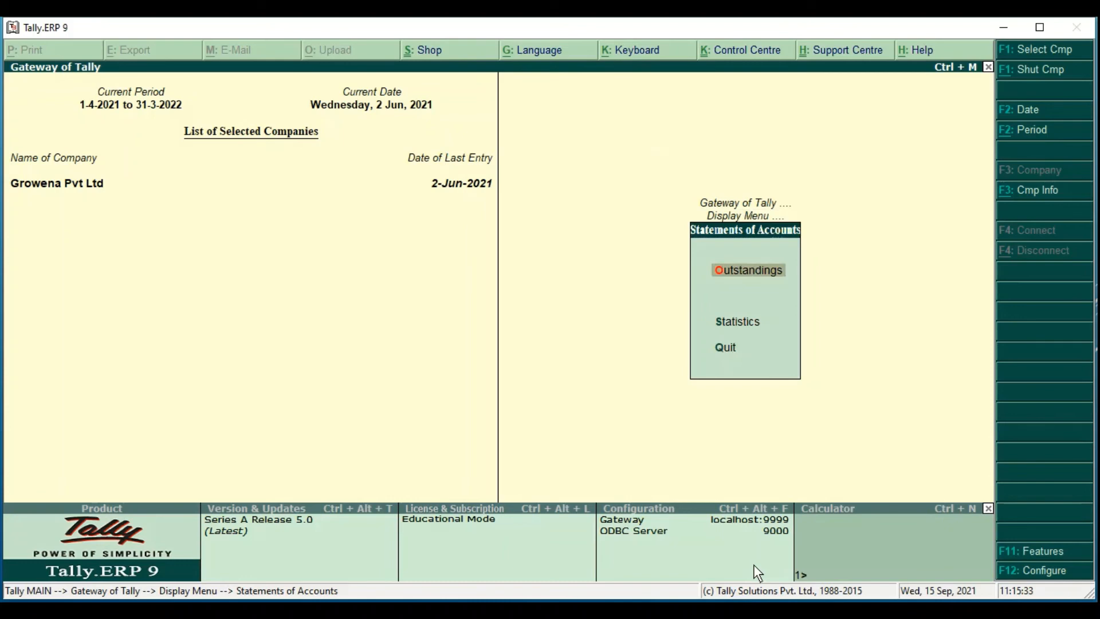
{"action": "key", "text": "Return"}
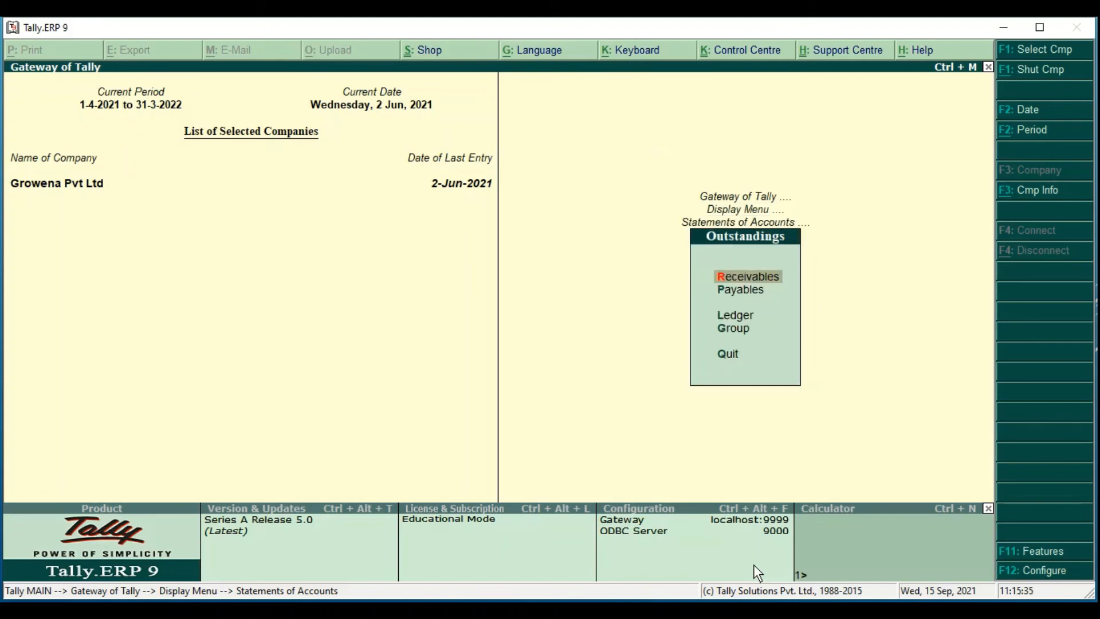
Show the ledger outstandings of the debtor party's account and review its bill and On Account entries.
{"action": "key", "text": "Down"}
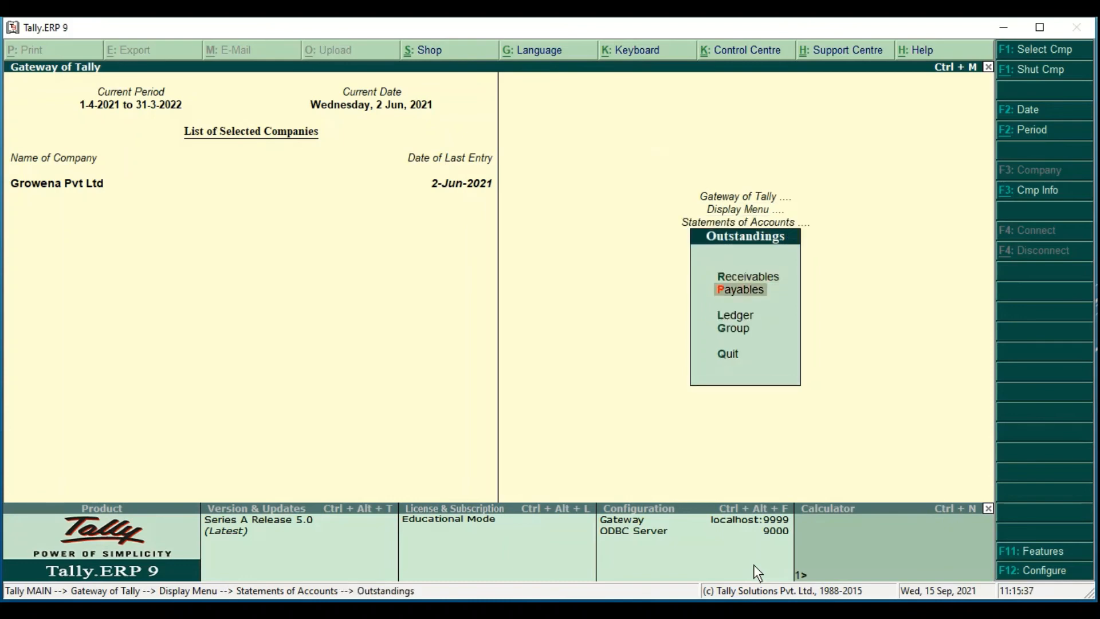
{"action": "key", "text": "Down"}
{"action": "key", "text": "Down"}
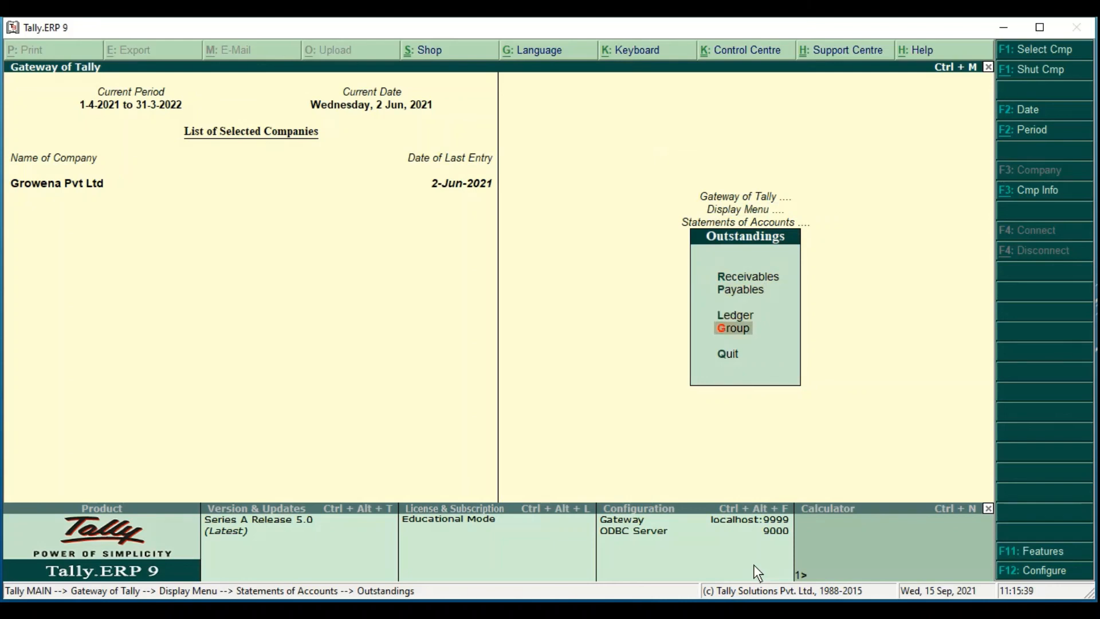
{"action": "key", "text": "Up"}
{"action": "key", "text": "Return"}
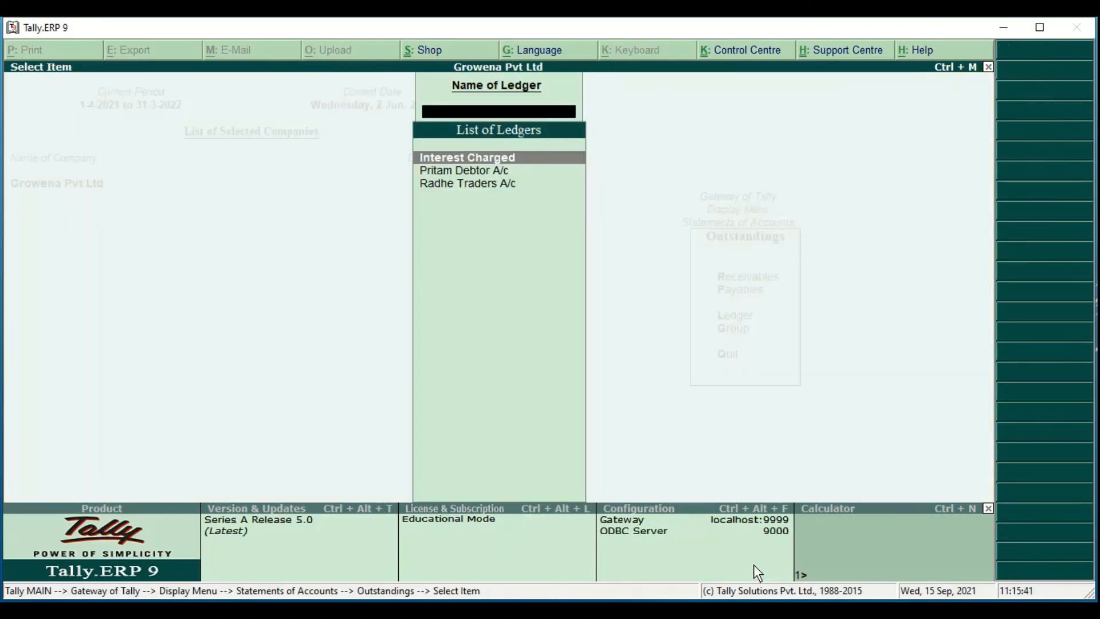
{"action": "key", "text": "Down"}
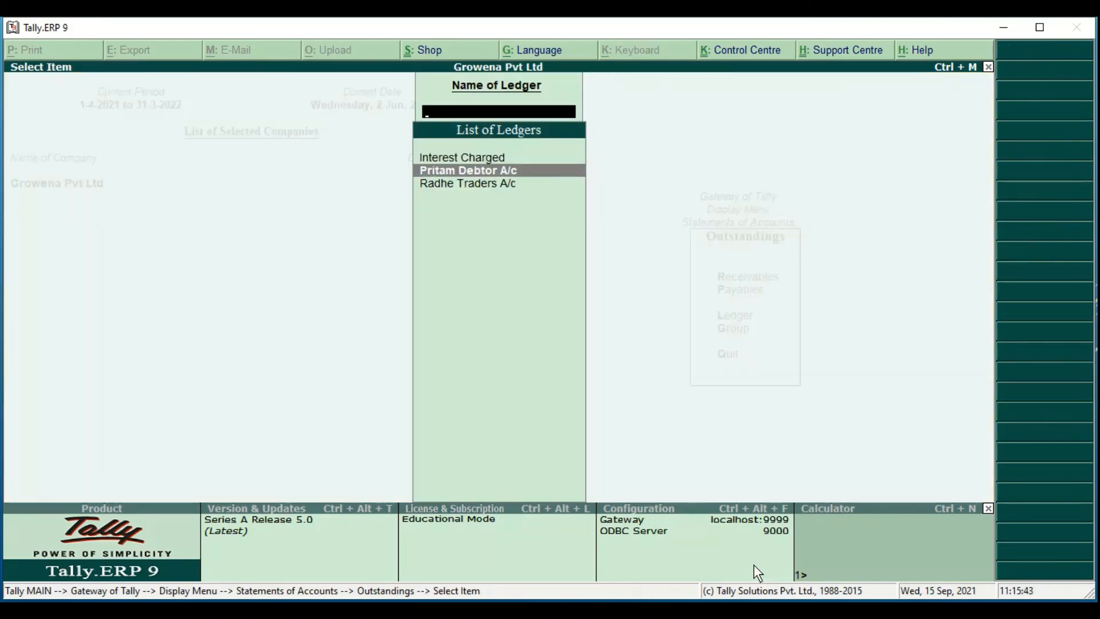
{"action": "key", "text": "Return"}
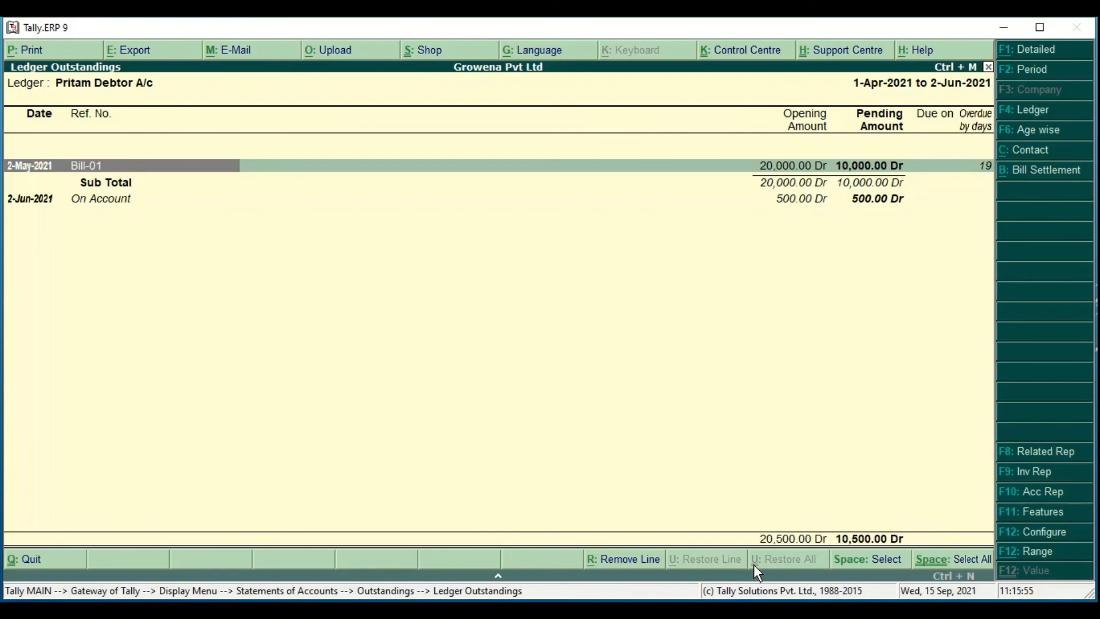
{"action": "key", "text": "Down"}
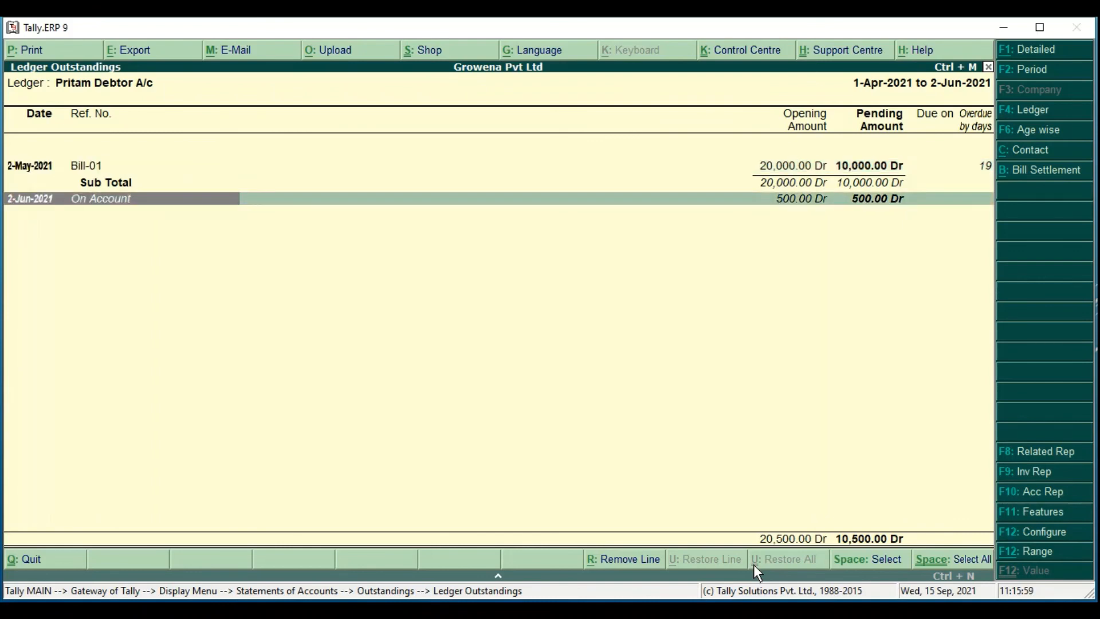
Show the ledger outstandings of Radhe Traders A/c and expand the bill into its detailed voucher entries.
{"action": "key", "text": "Escape"}
{"action": "key", "text": "Down"}
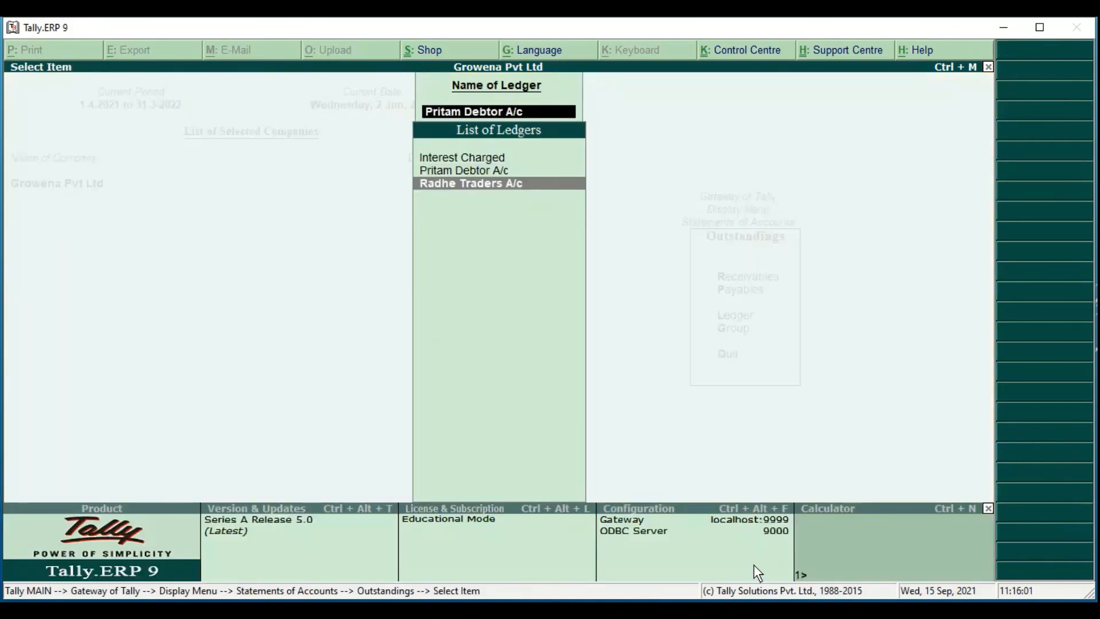
{"action": "key", "text": "Return"}
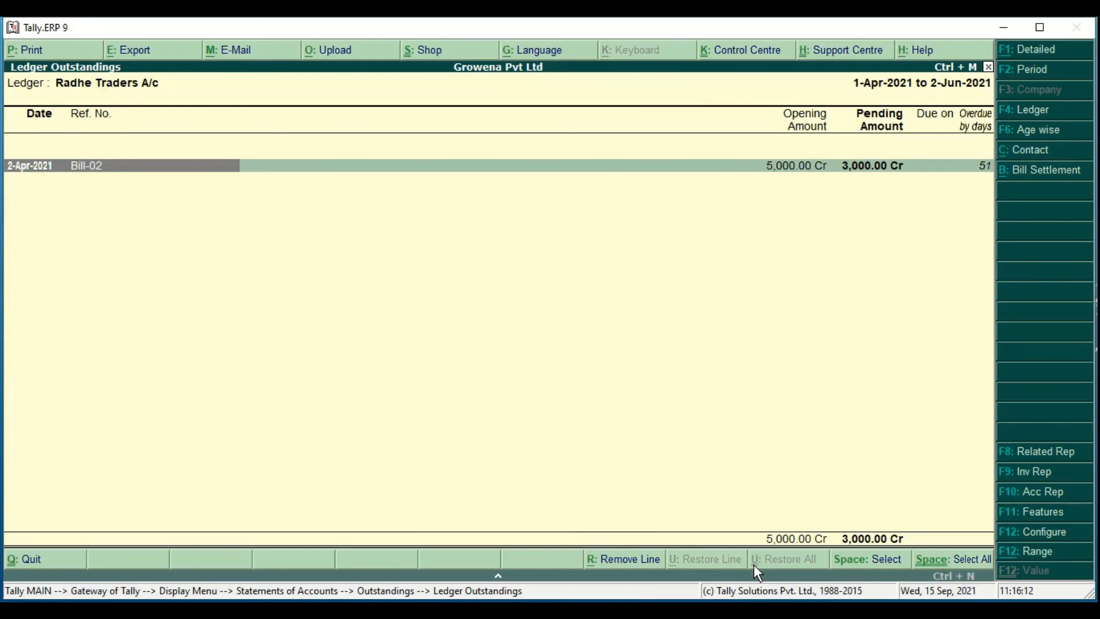
{"action": "key", "text": "alt+F1"}
{"action": "key", "text": "Down"}
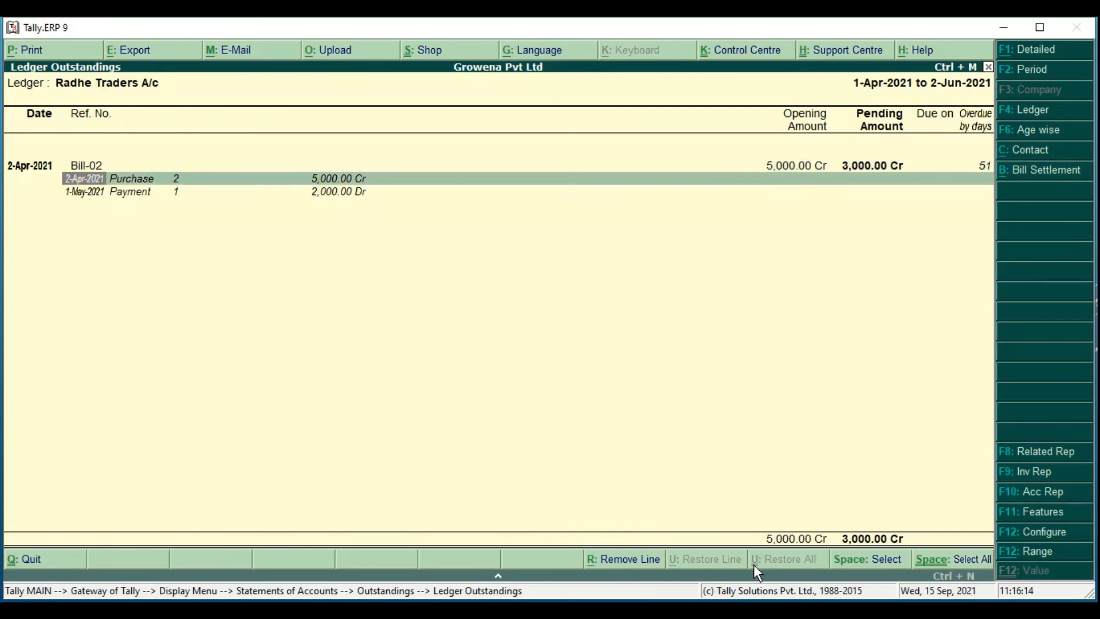
Check the payment entry under Bill-02 of Radhe Traders A/c and return to the Outstandings reports.
{"action": "key", "text": "Down"}
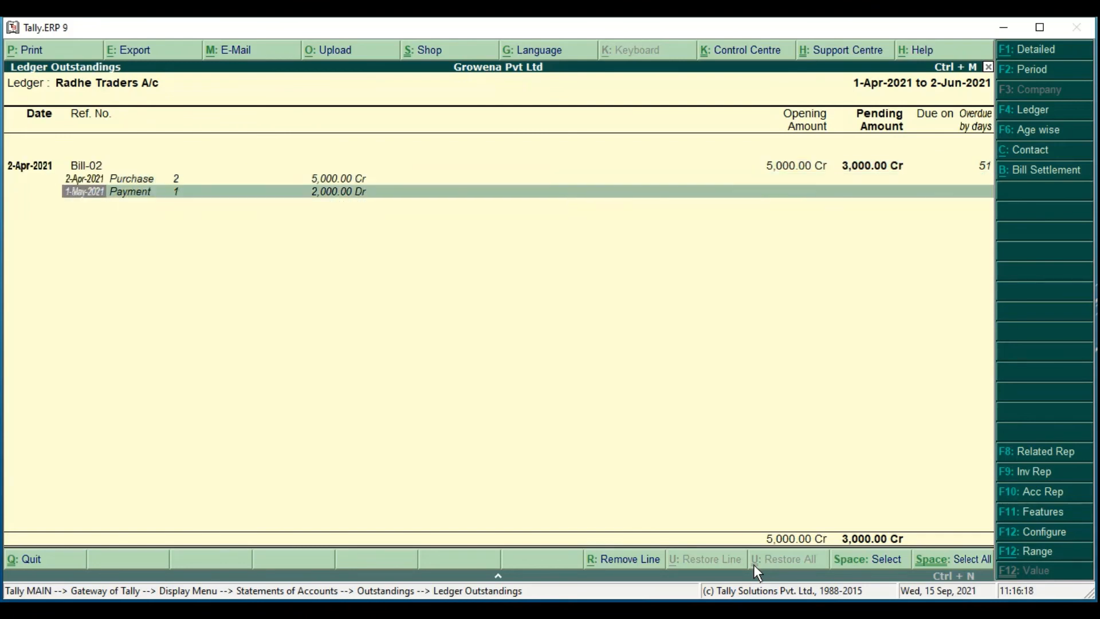
{"action": "key", "text": "Escape"}
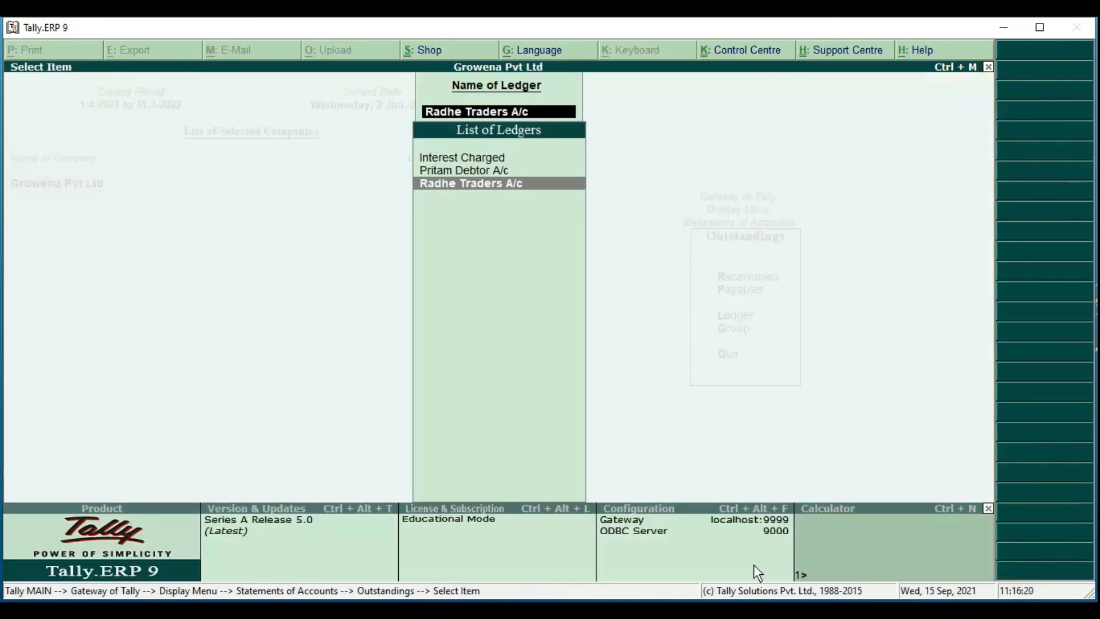
{"action": "key", "text": "Escape"}
Show the Receivables report for All Items, look through the list of groups and return to the Outstandings reports.
{"action": "key", "text": "Up"}
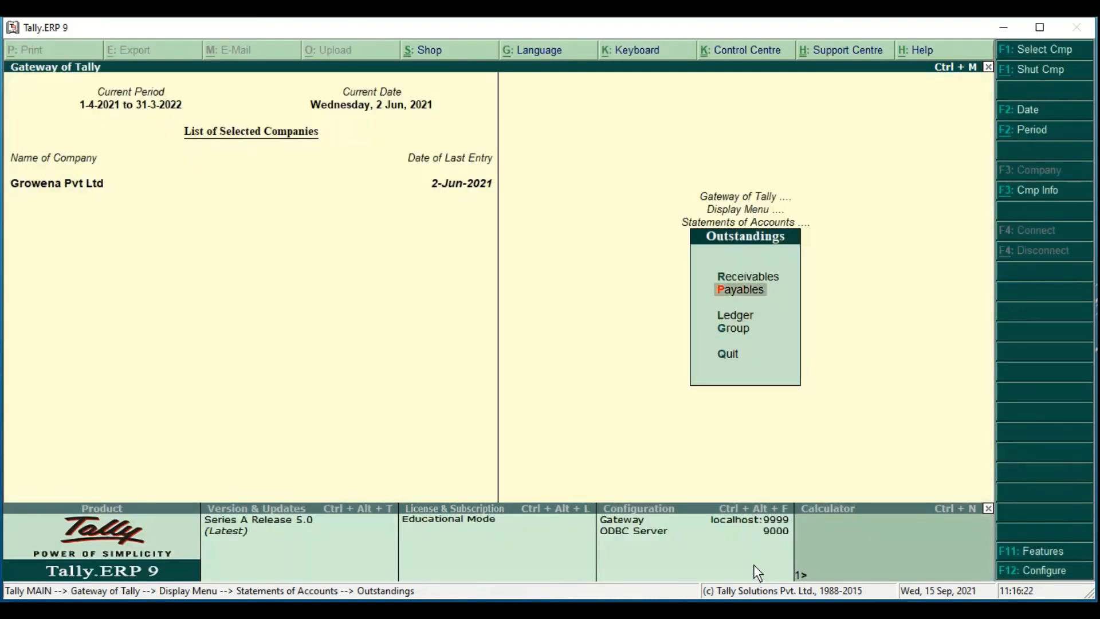
{"action": "key", "text": "Up"}
{"action": "key", "text": "g"}
{"action": "key", "text": "Return"}
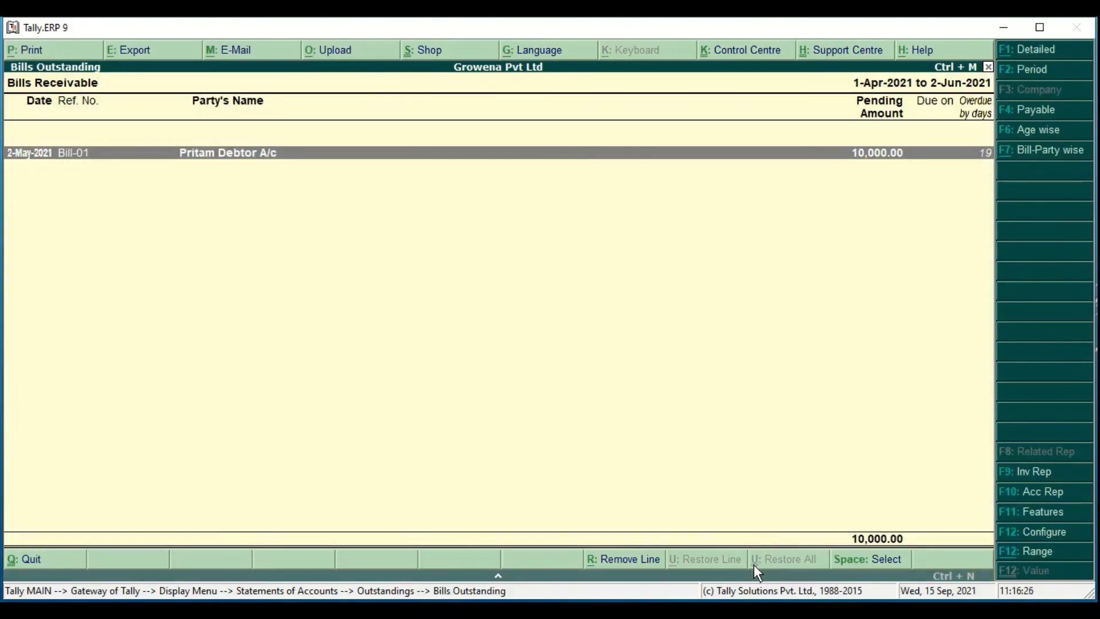
{"action": "key", "text": "Escape"}
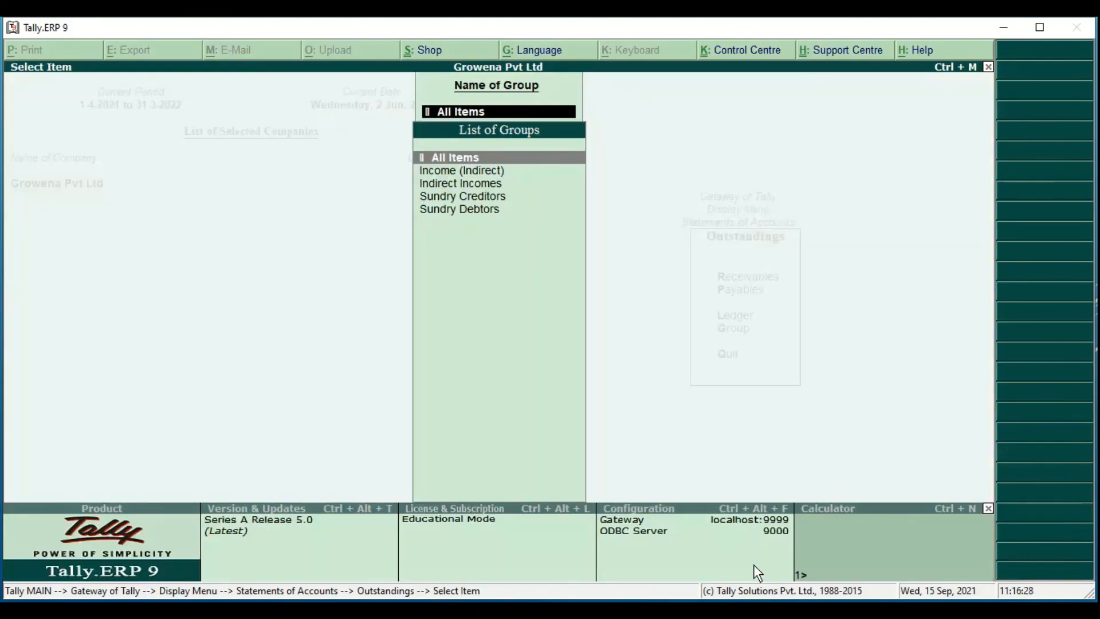
{"action": "key", "text": "Down"}
{"action": "key", "text": "Down"}
{"action": "key", "text": "Down"}
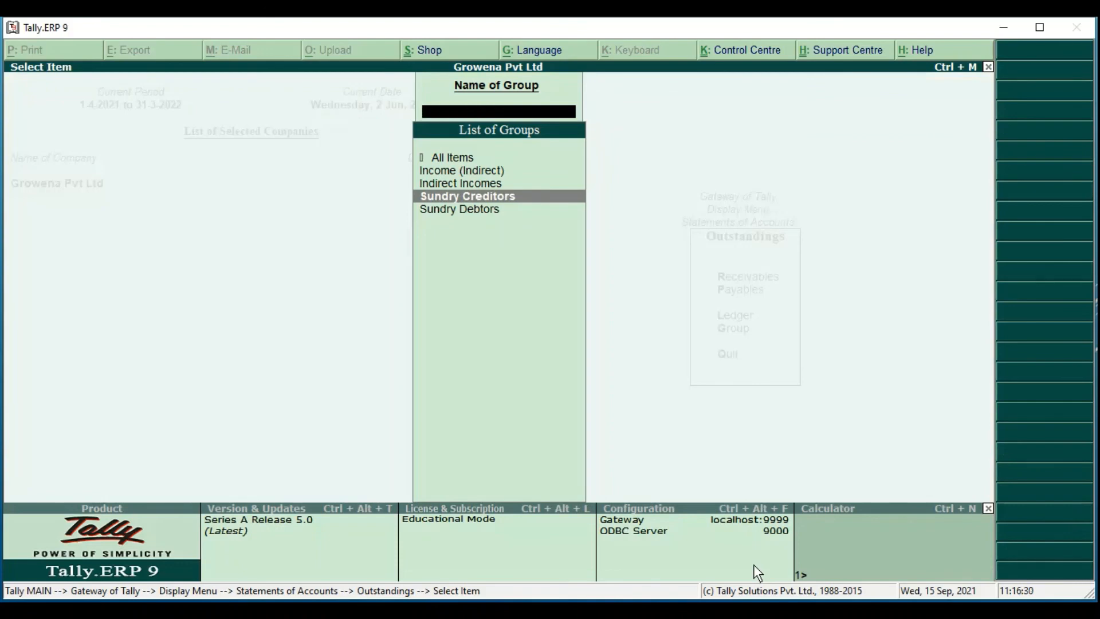
{"action": "key", "text": "Escape"}
Show the Payables report for All Items and close it again.
{"action": "key", "text": "Down"}
{"action": "key", "text": "Return"}
{"action": "key", "text": "Return"}
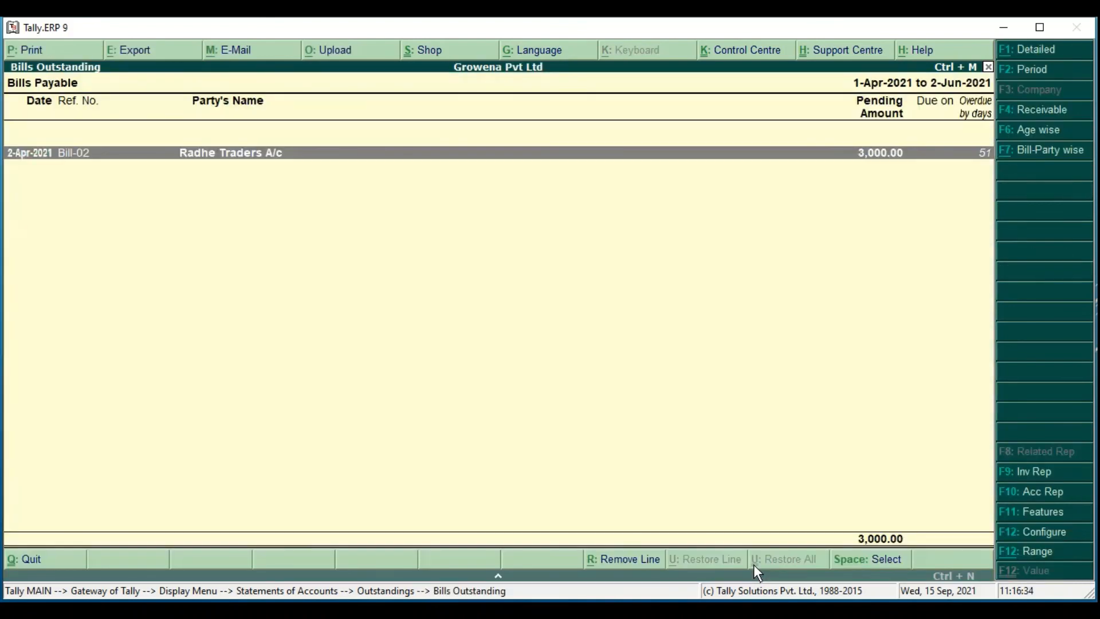
{"action": "key", "text": "Escape"}
{"action": "key", "text": "Escape"}
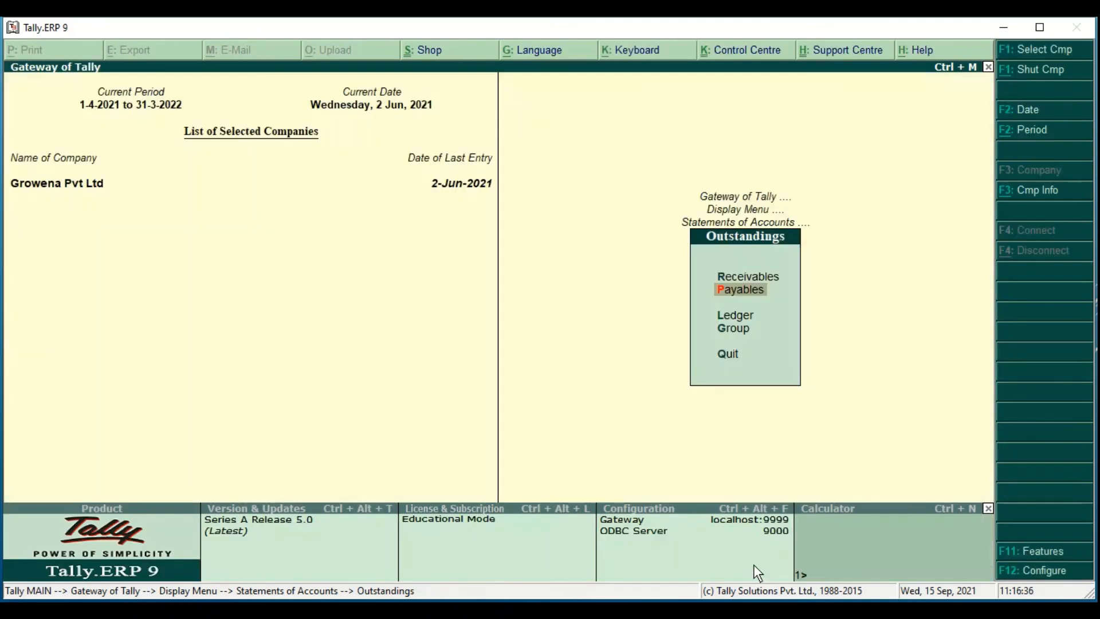
Show the group outstandings of Sundry Creditors and return to the list of groups.
{"action": "key", "text": "Down"}
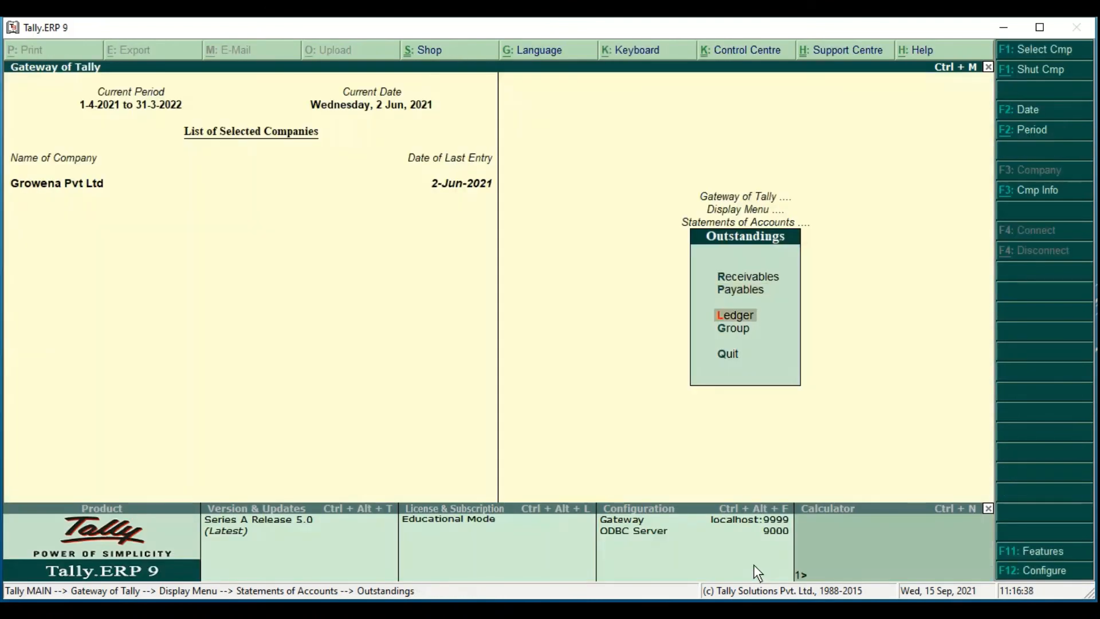
{"action": "key", "text": "Down"}
{"action": "key", "text": "Return"}
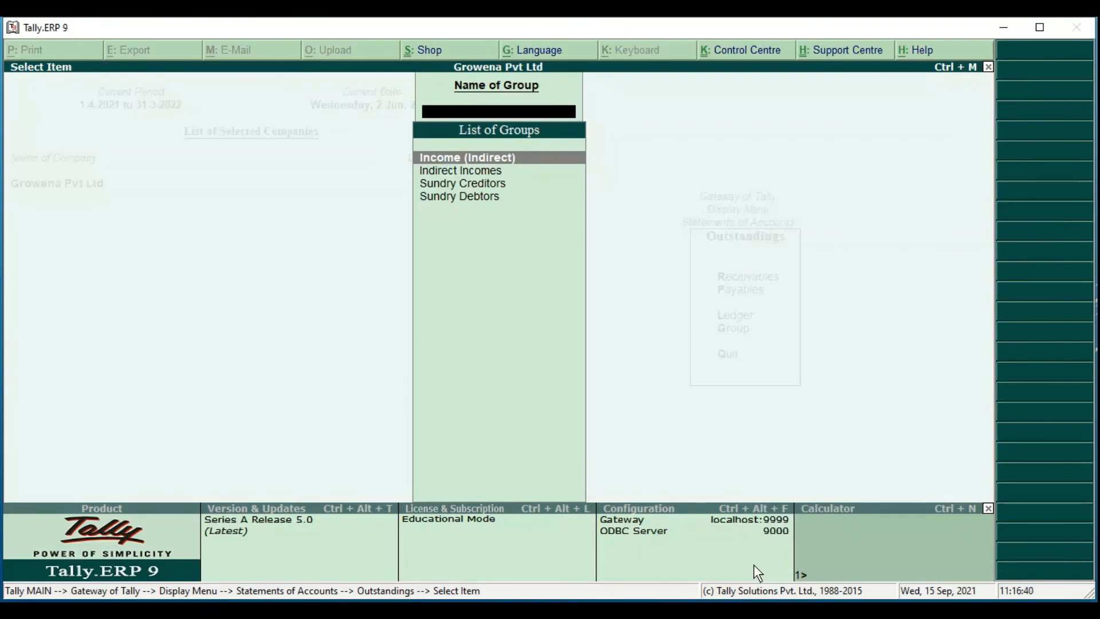
{"action": "key", "text": "Down"}
{"action": "key", "text": "Down"}
{"action": "key", "text": "Return"}
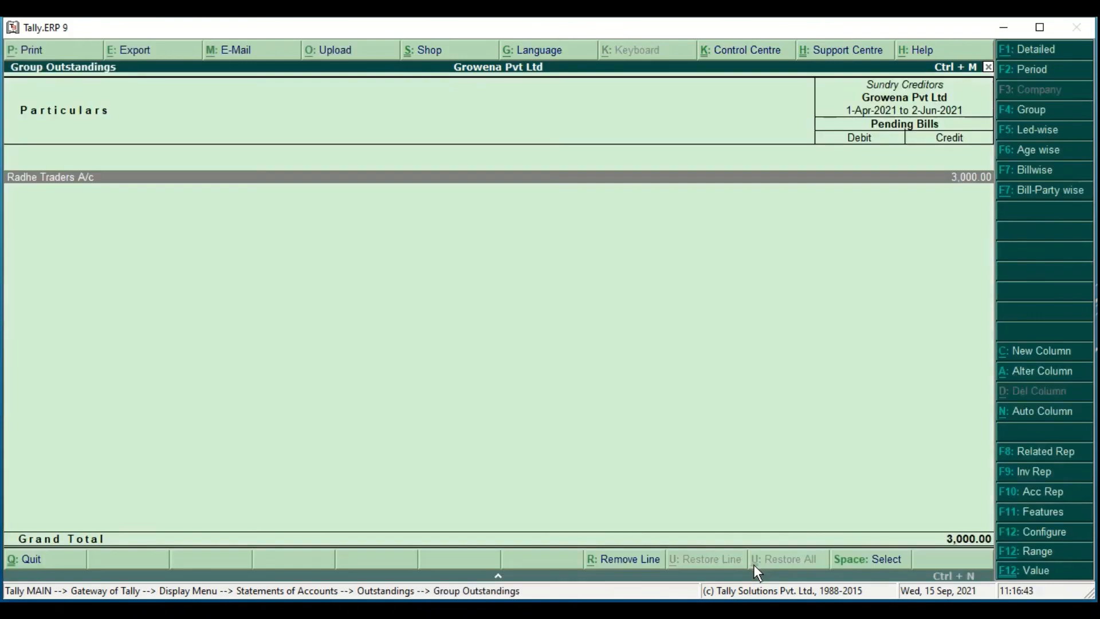
{"action": "key", "text": "Escape"}
Show the group outstandings of Sundry Debtors and return to the list of groups.
{"action": "key", "text": "Down"}
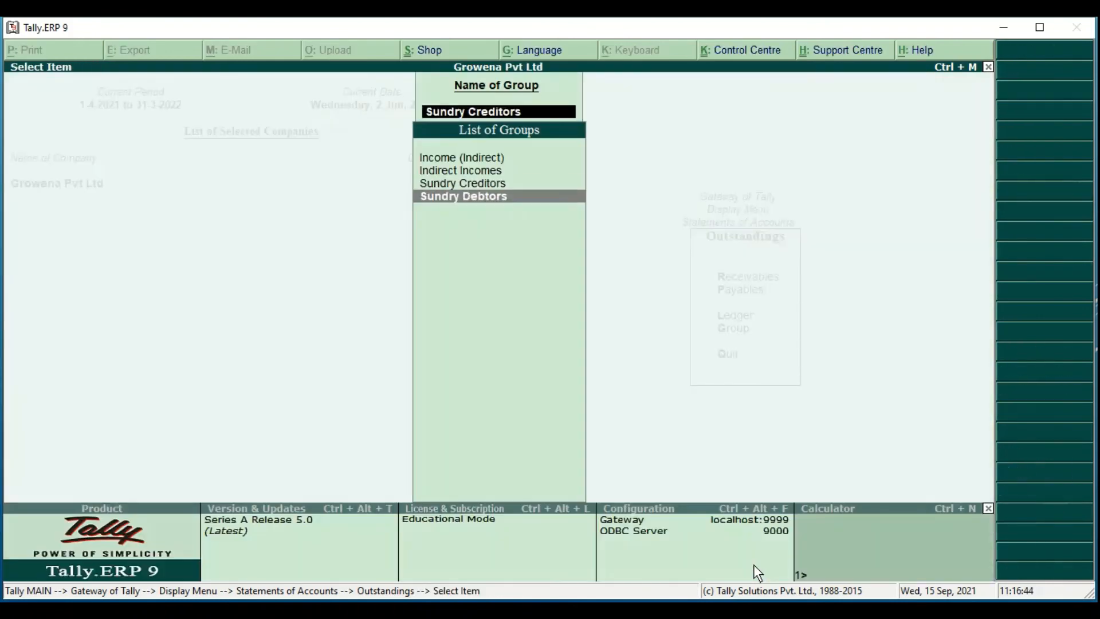
{"action": "key", "text": "Return"}
{"action": "key", "text": "Escape"}
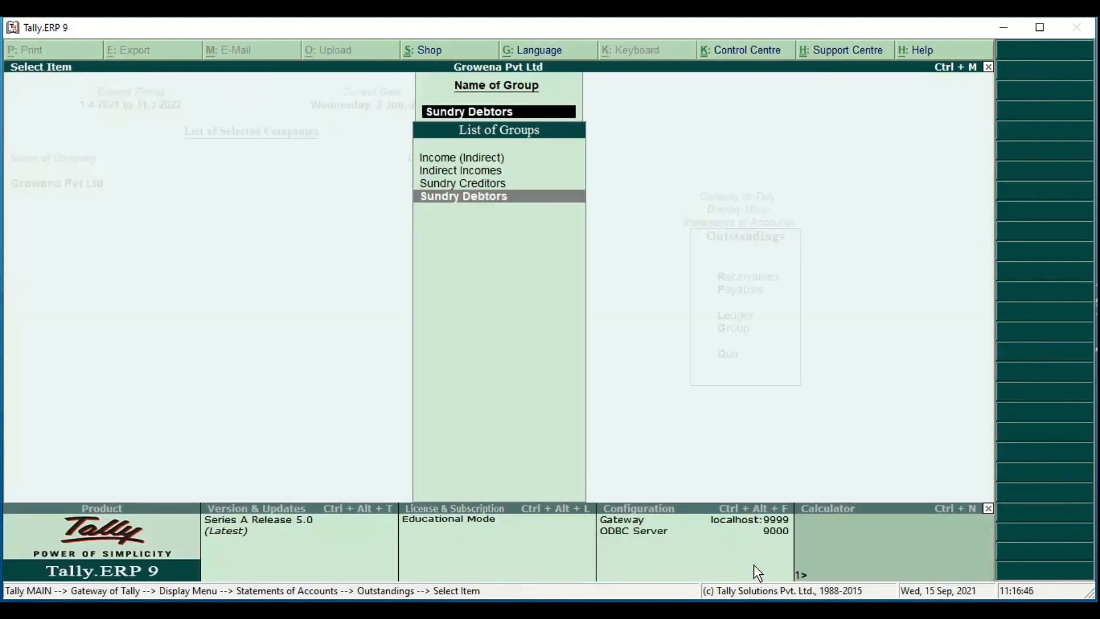